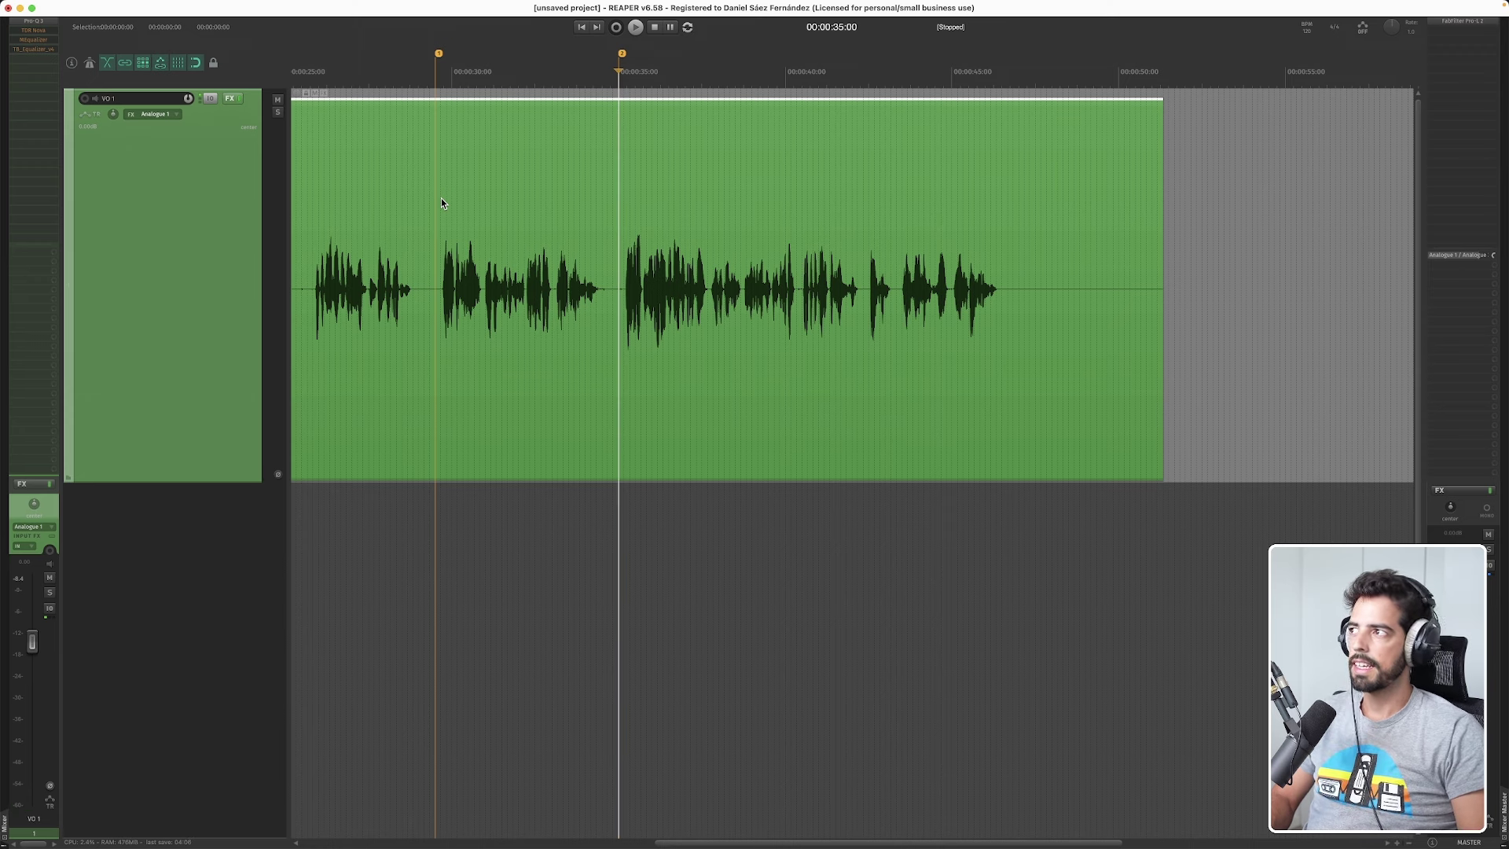
Step: Open the Pro-Q 3, TDR Nova, MEqualizer and TB Equalizer plugins from the VO 1 track
left_click(30, 23)
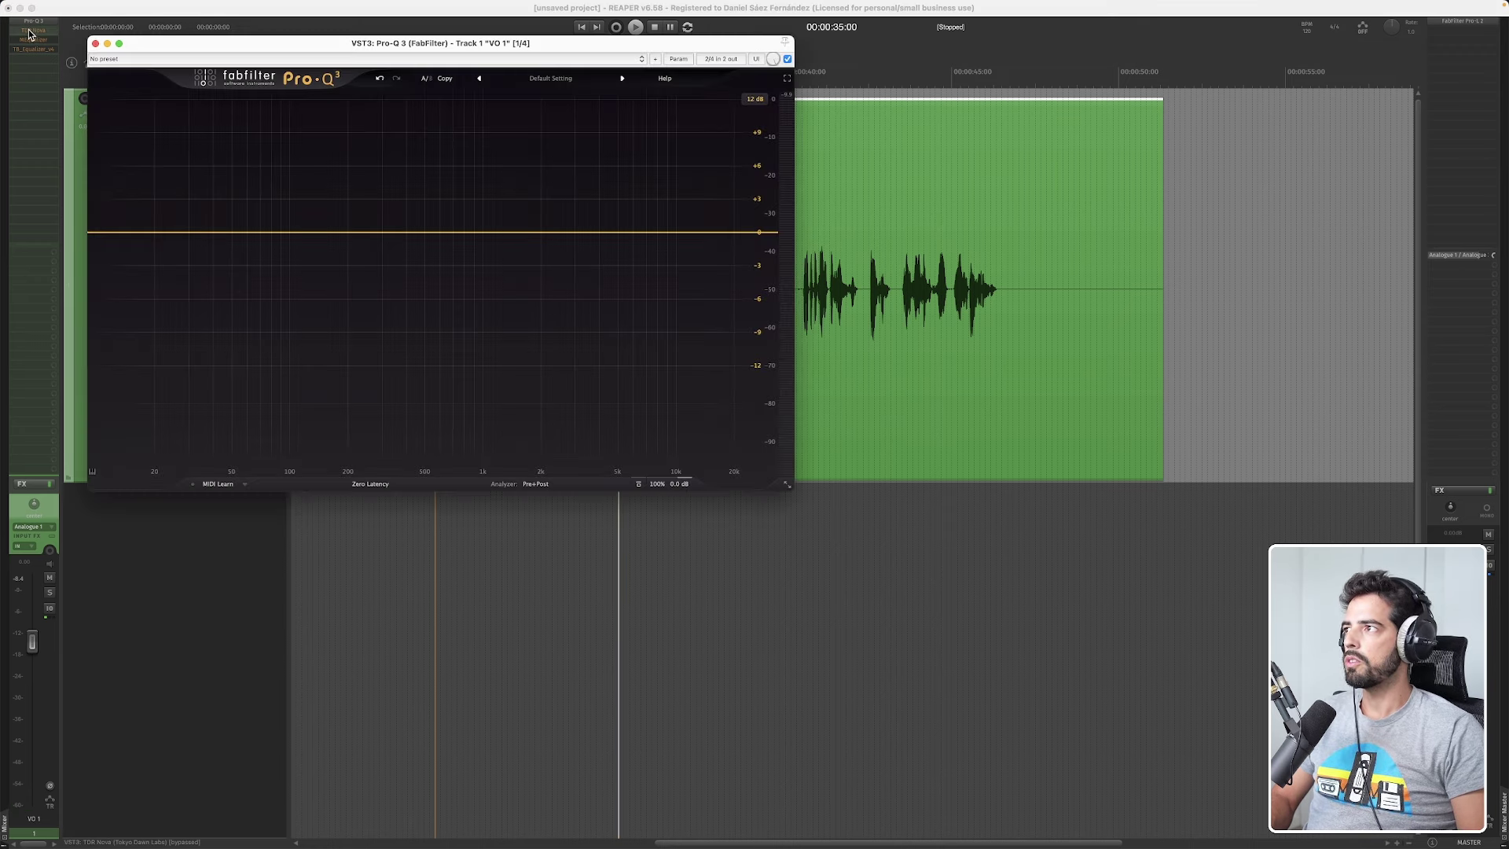
left_click(30, 30)
left_click(32, 41)
left_click(32, 48)
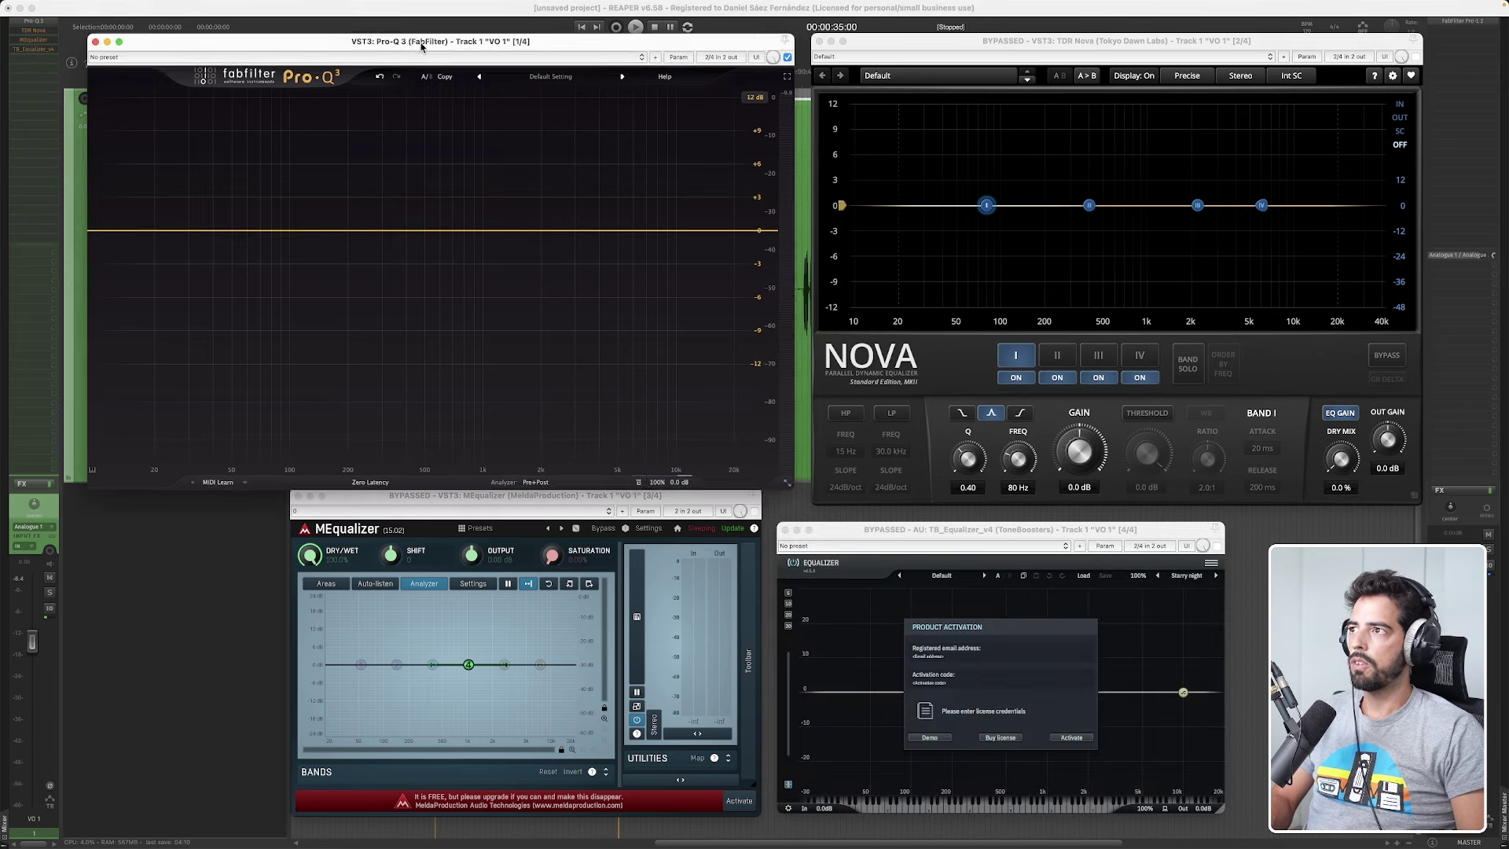
Step: Arrange the four equalizer windows side by side so that all of them can be seen
left_click_drag(421, 37, 412, 31)
left_click_drag(872, 45, 854, 39)
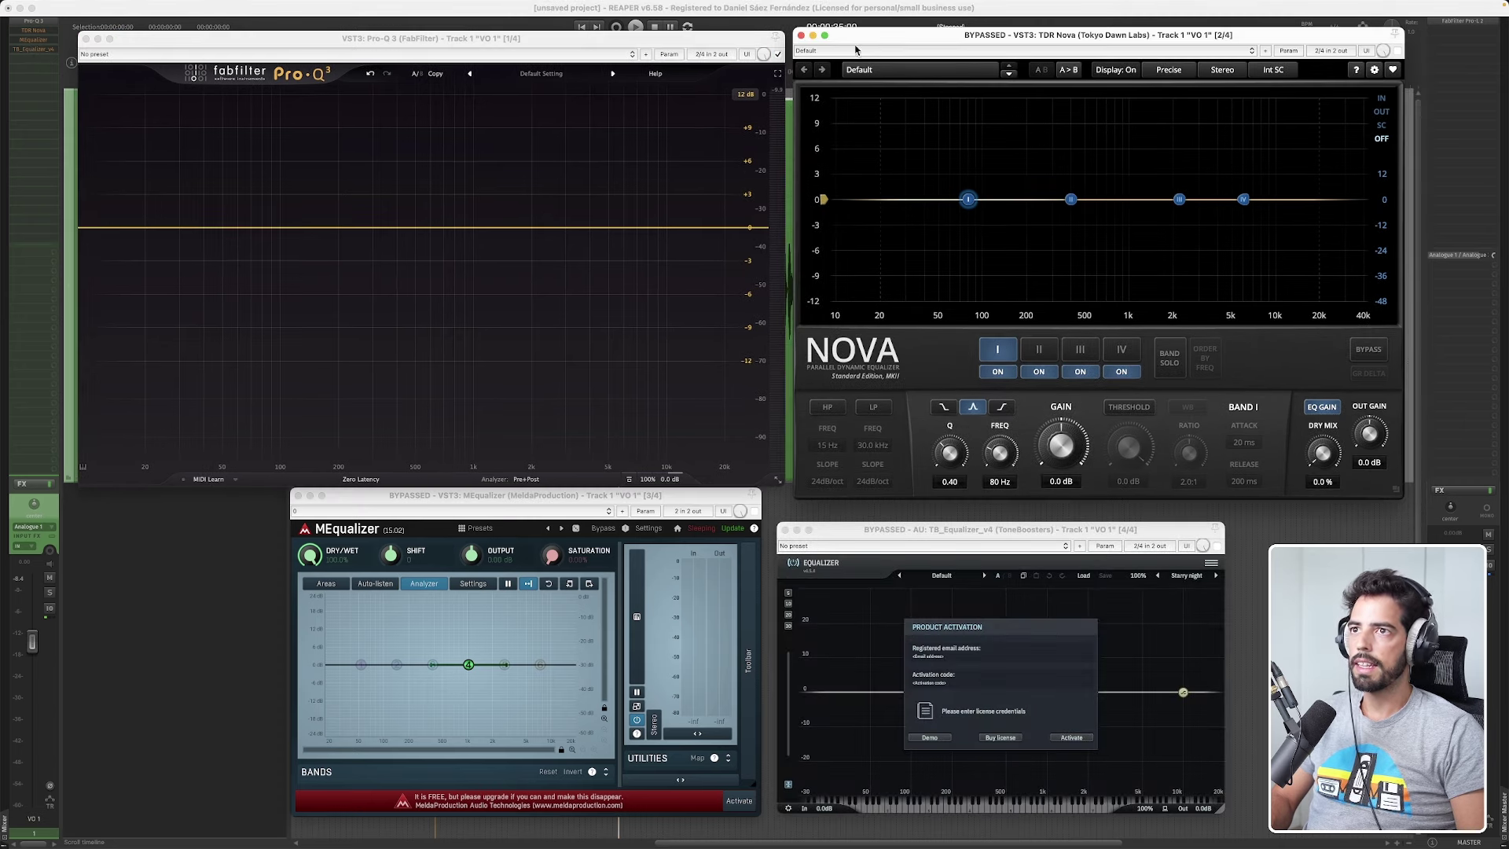
left_click_drag(583, 496, 570, 499)
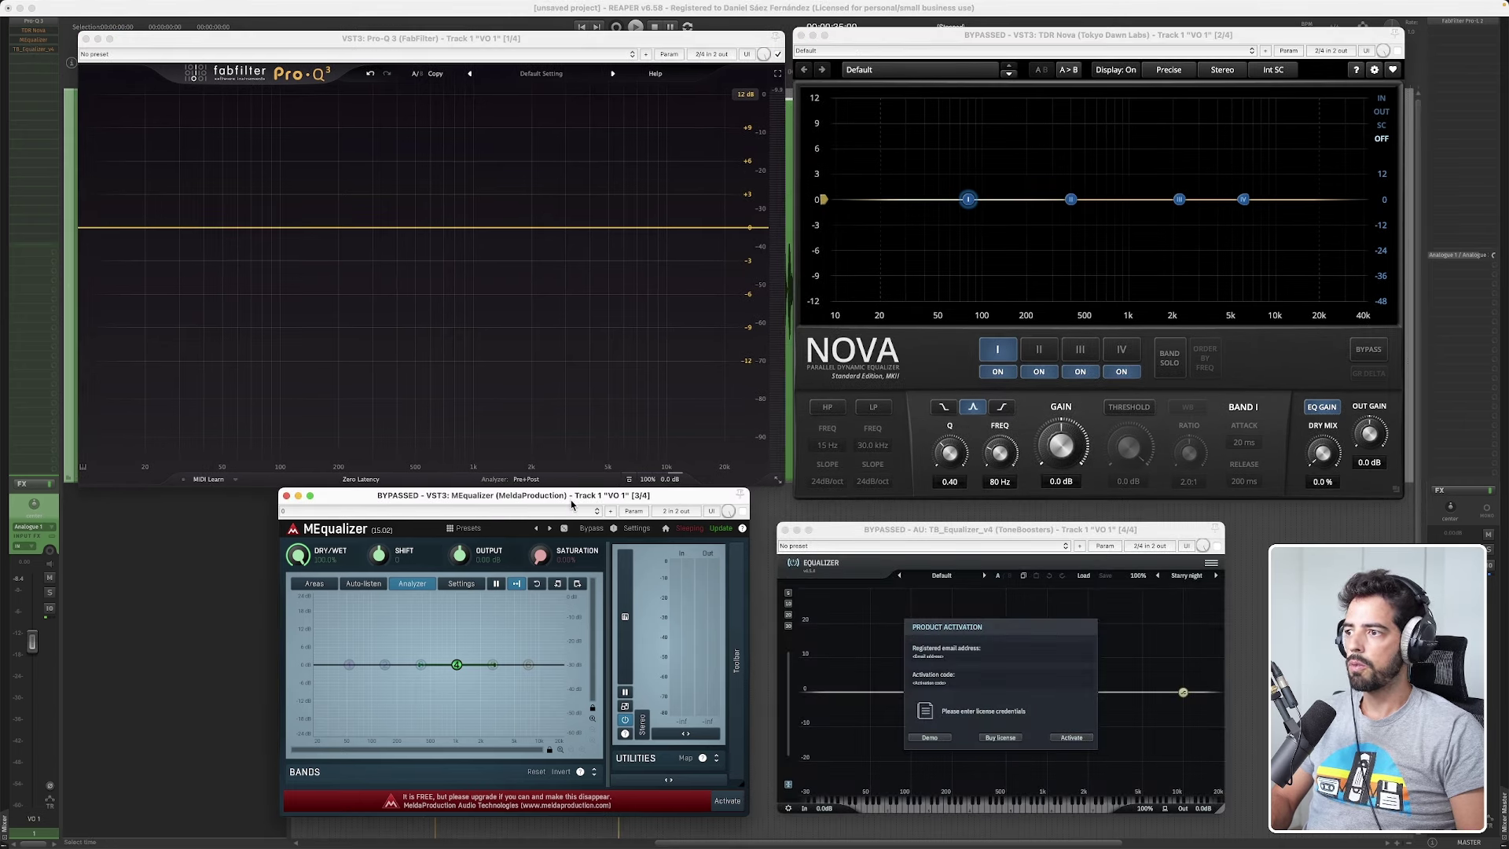
left_click_drag(886, 535, 869, 525)
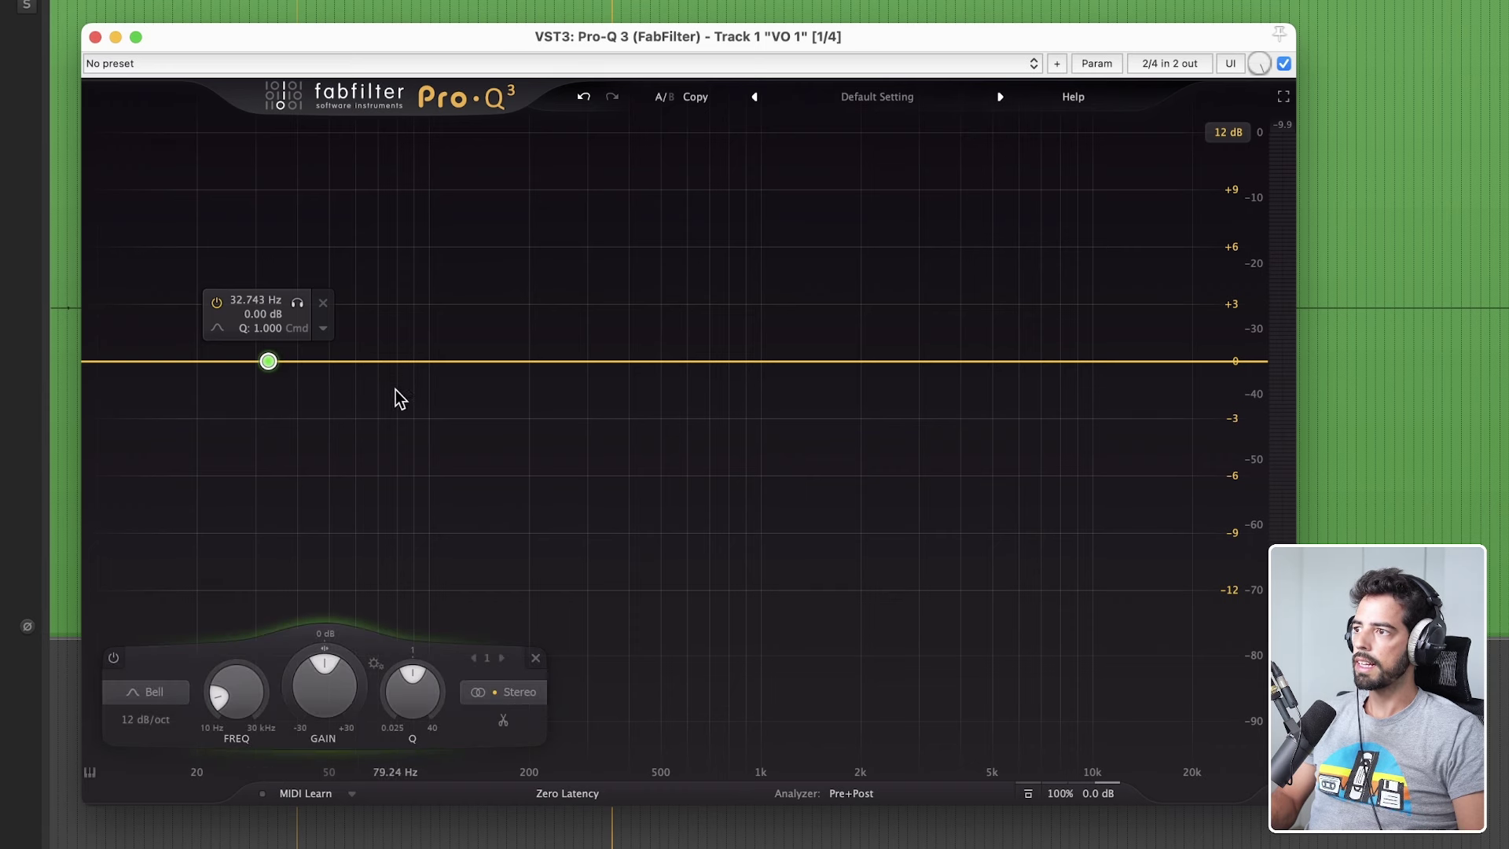
Step: Add three bell bands in Pro-Q 3: -1.50 dB at about 79 Hz, about +2 dB near 400 Hz and about -3 dB near 1.7 kHz
left_click(395, 389)
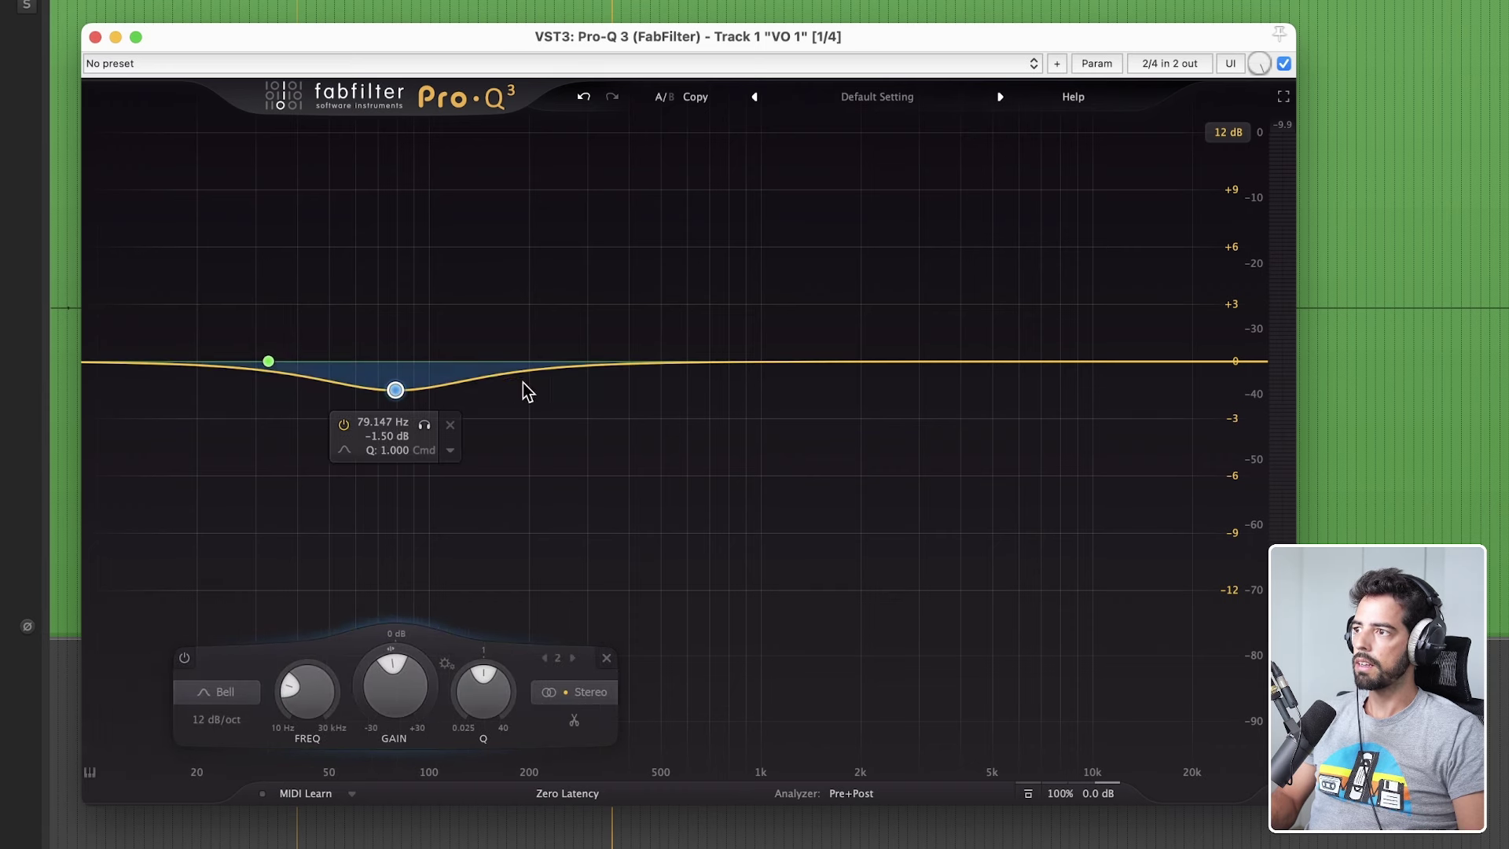
left_click(632, 319)
left_click(754, 407)
left_click_drag(756, 409, 837, 418)
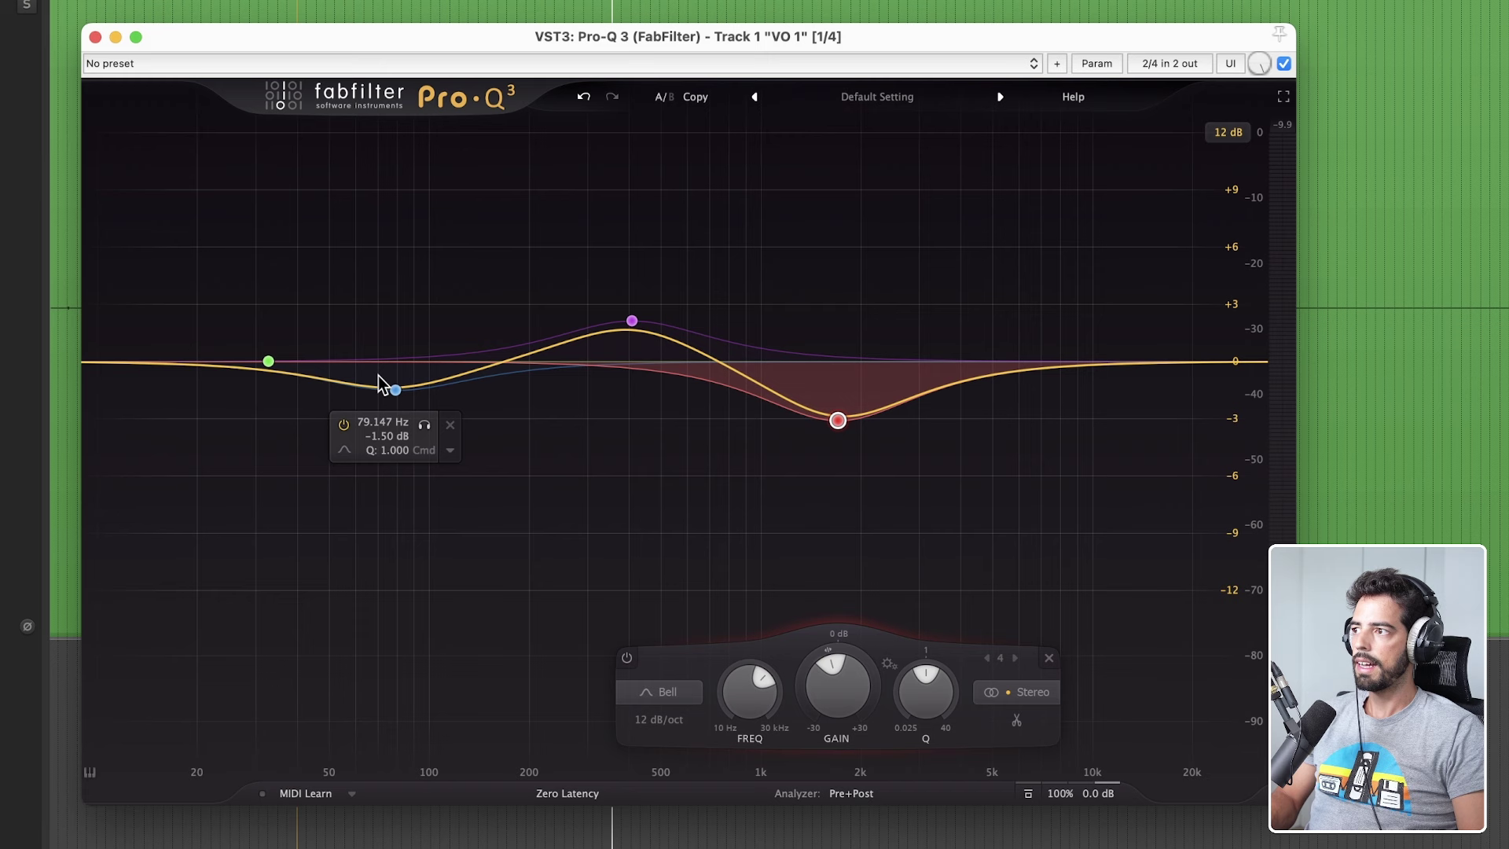
Step: Add a low cut at about 22 Hz in Pro-Q 3 and place another filter at the high end of the spectrum
left_click(113, 363)
left_click_drag(180, 309, 277, 311)
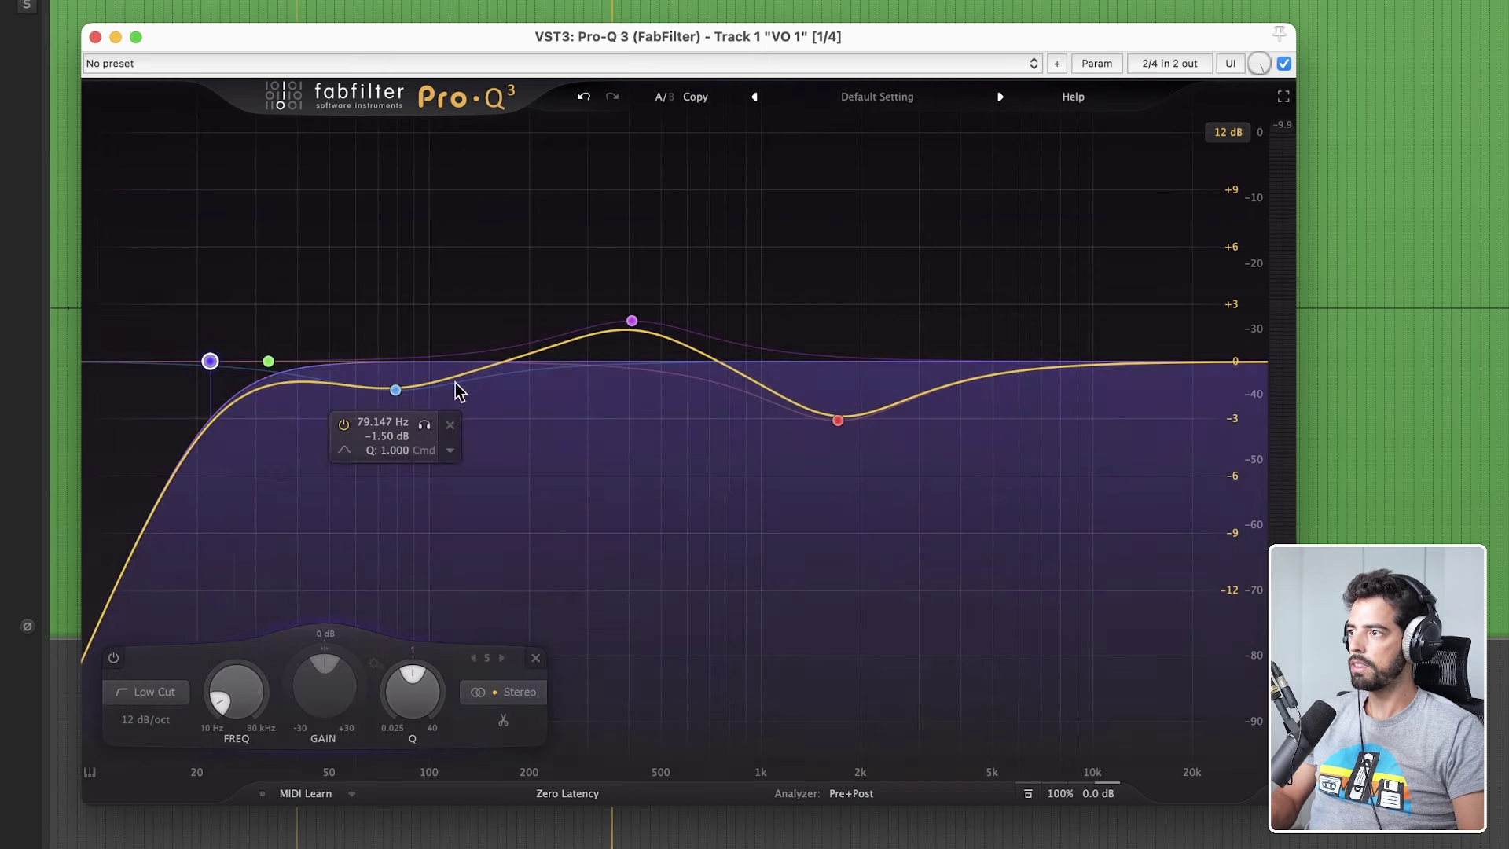
left_click(1221, 361)
left_click_drag(1175, 305, 1049, 316)
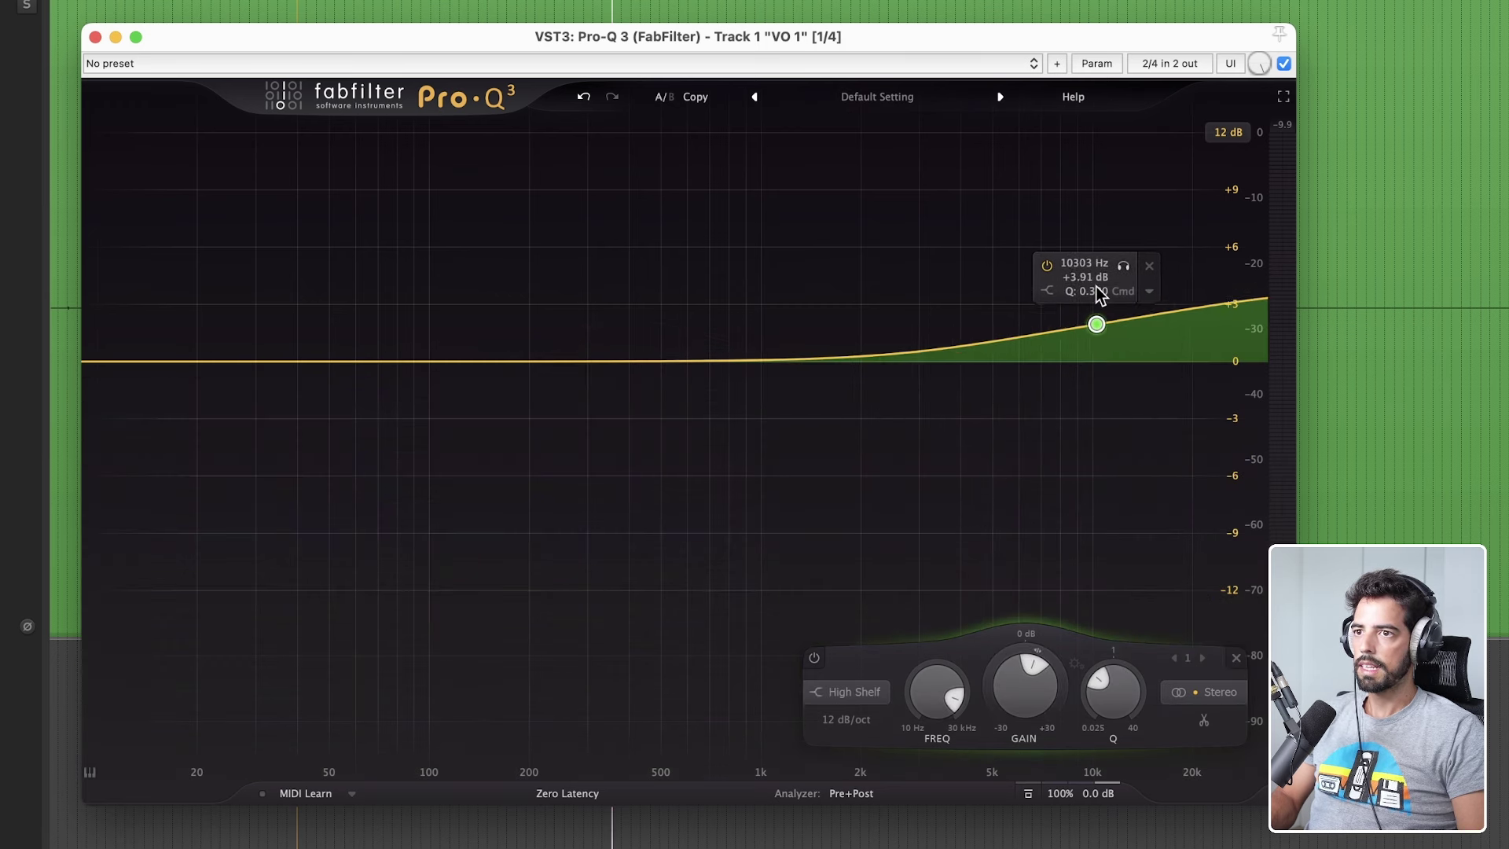
Step: Set the Pro-Q 3 high shelf to +4.67 dB at about 9855 Hz, and add a low shelf near 25 Hz with reduced gain
left_click_drag(1096, 323, 1090, 316)
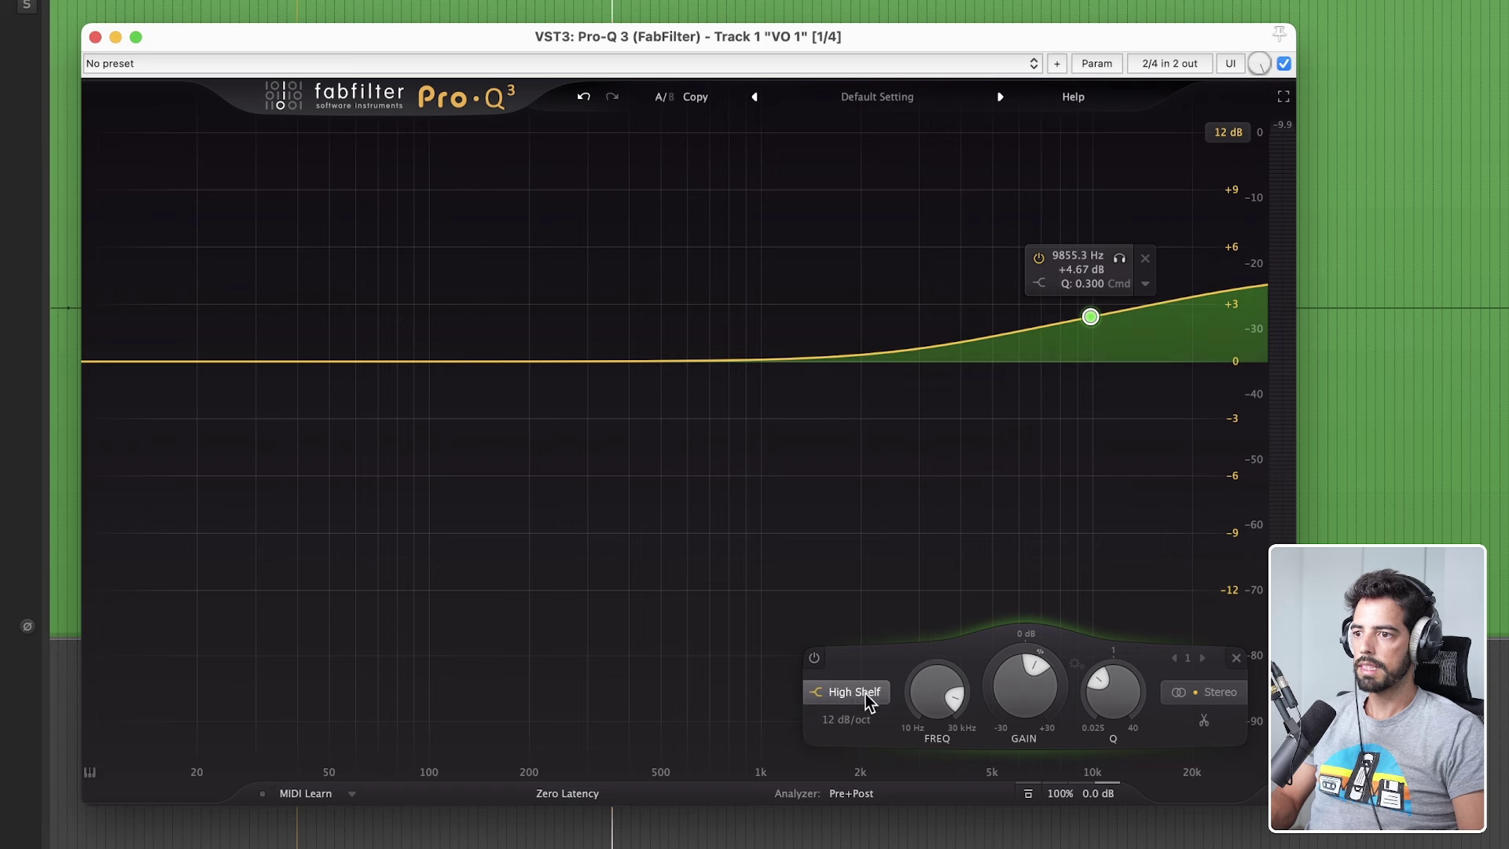
left_click(160, 362)
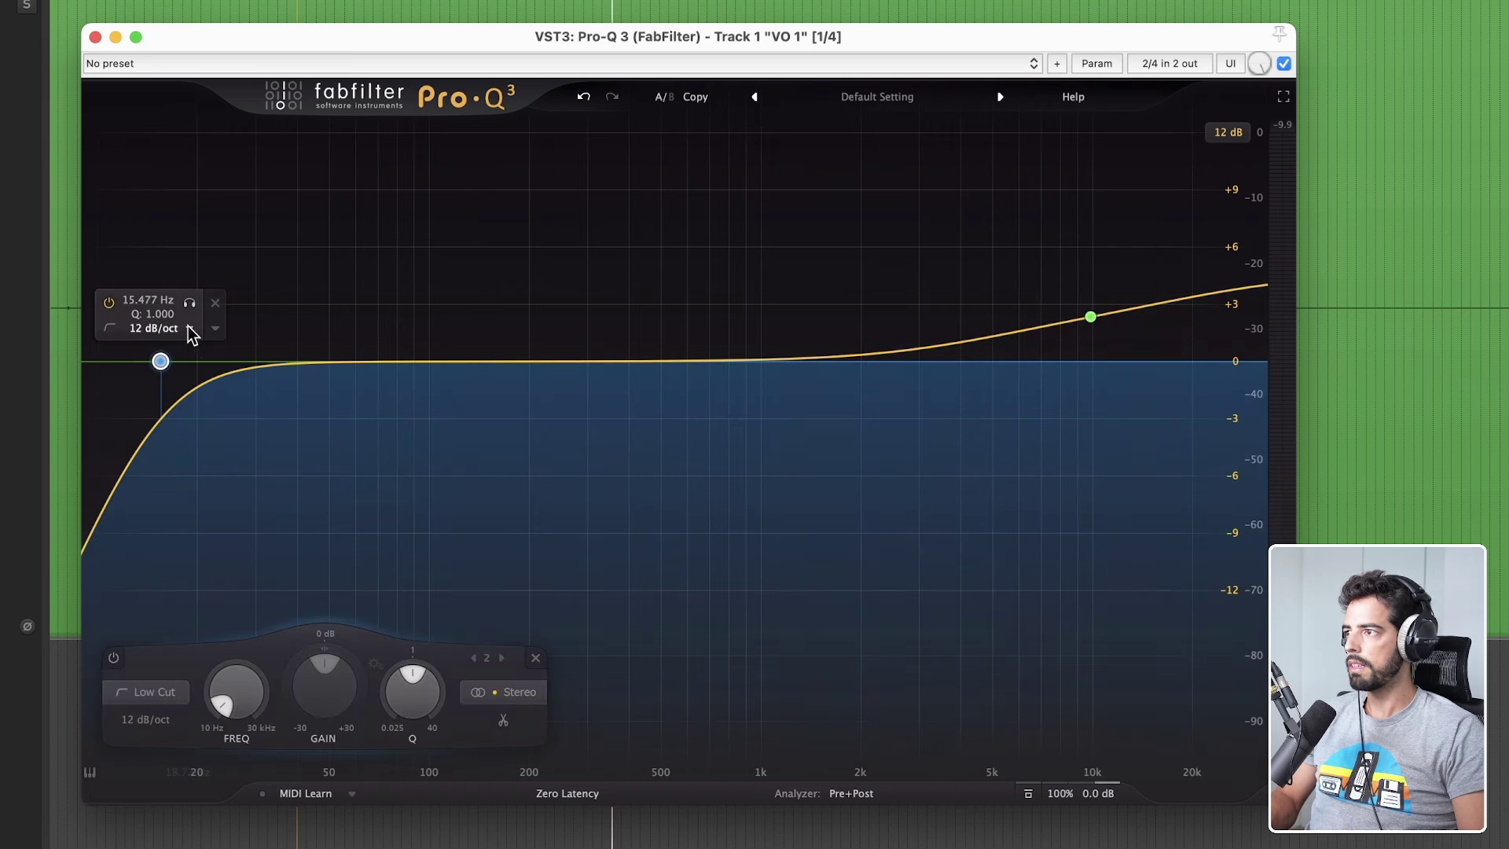
left_click(214, 302)
left_click(233, 362)
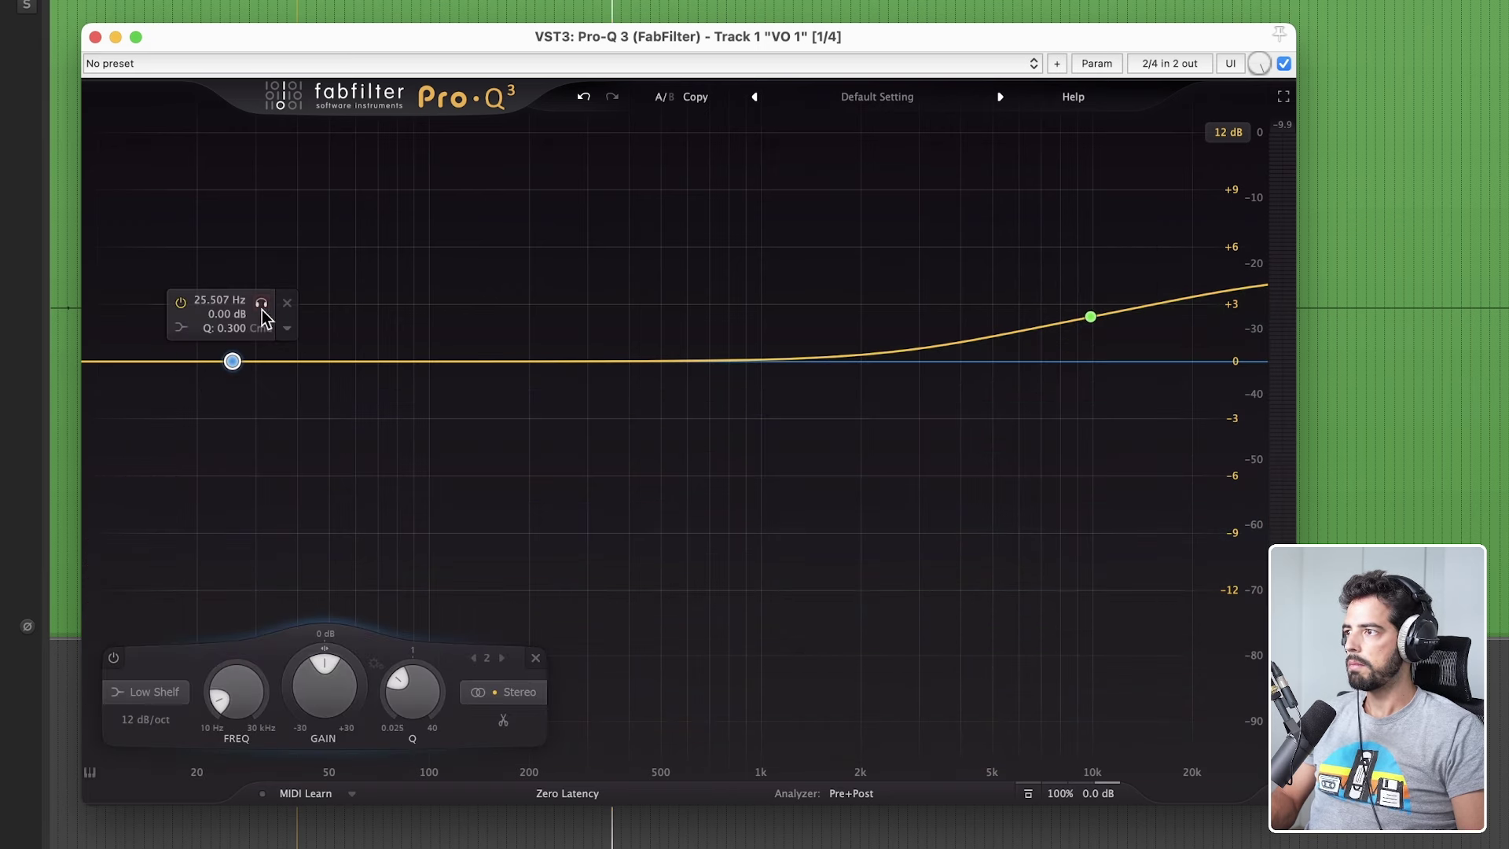
left_click_drag(233, 362, 247, 424)
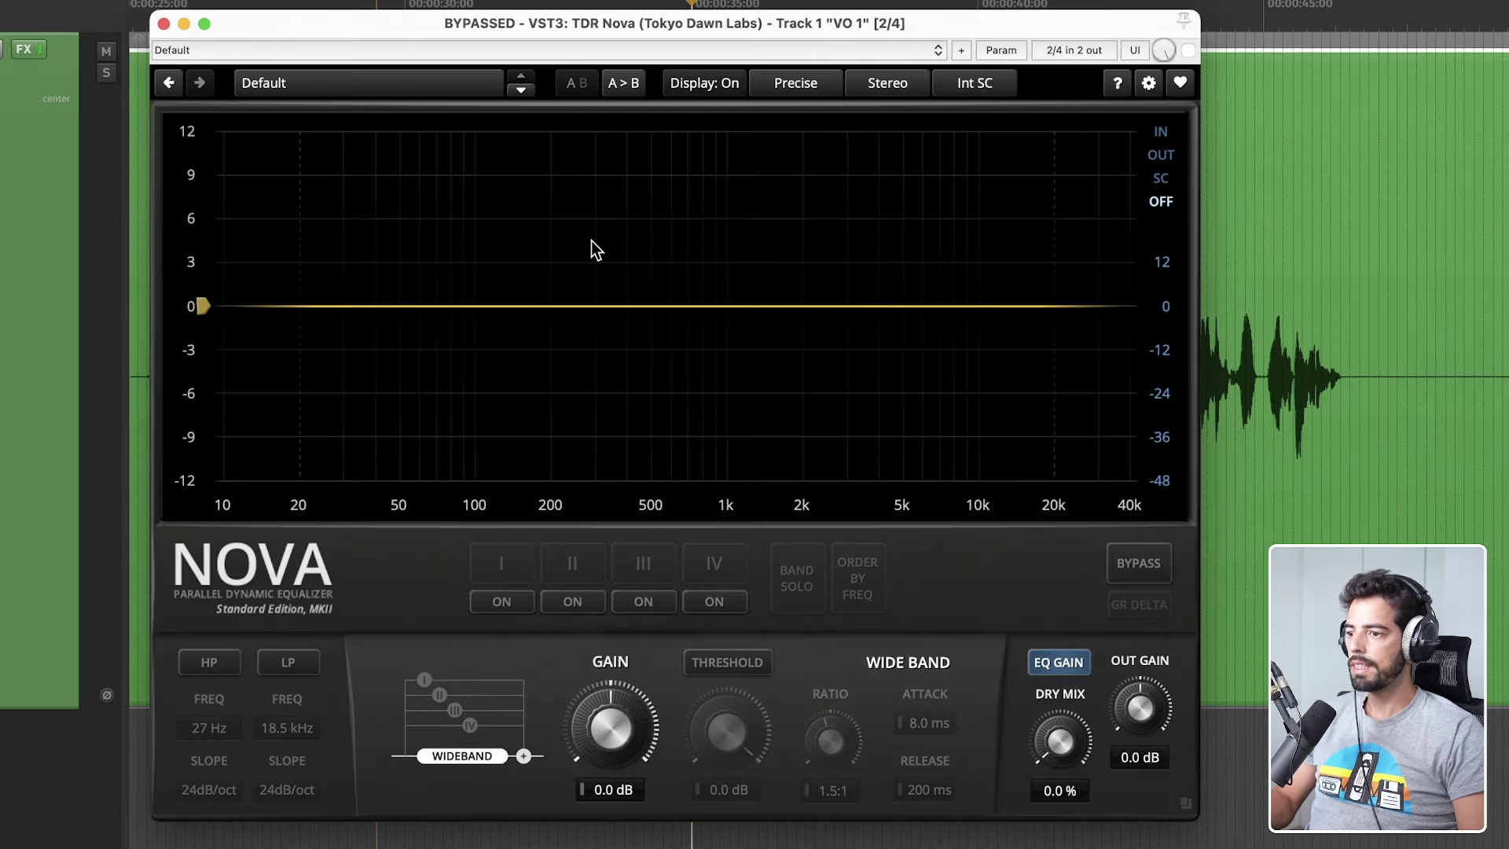
Step: Switch bands I, II and III in TDR Nova on and off again
left_click(507, 604)
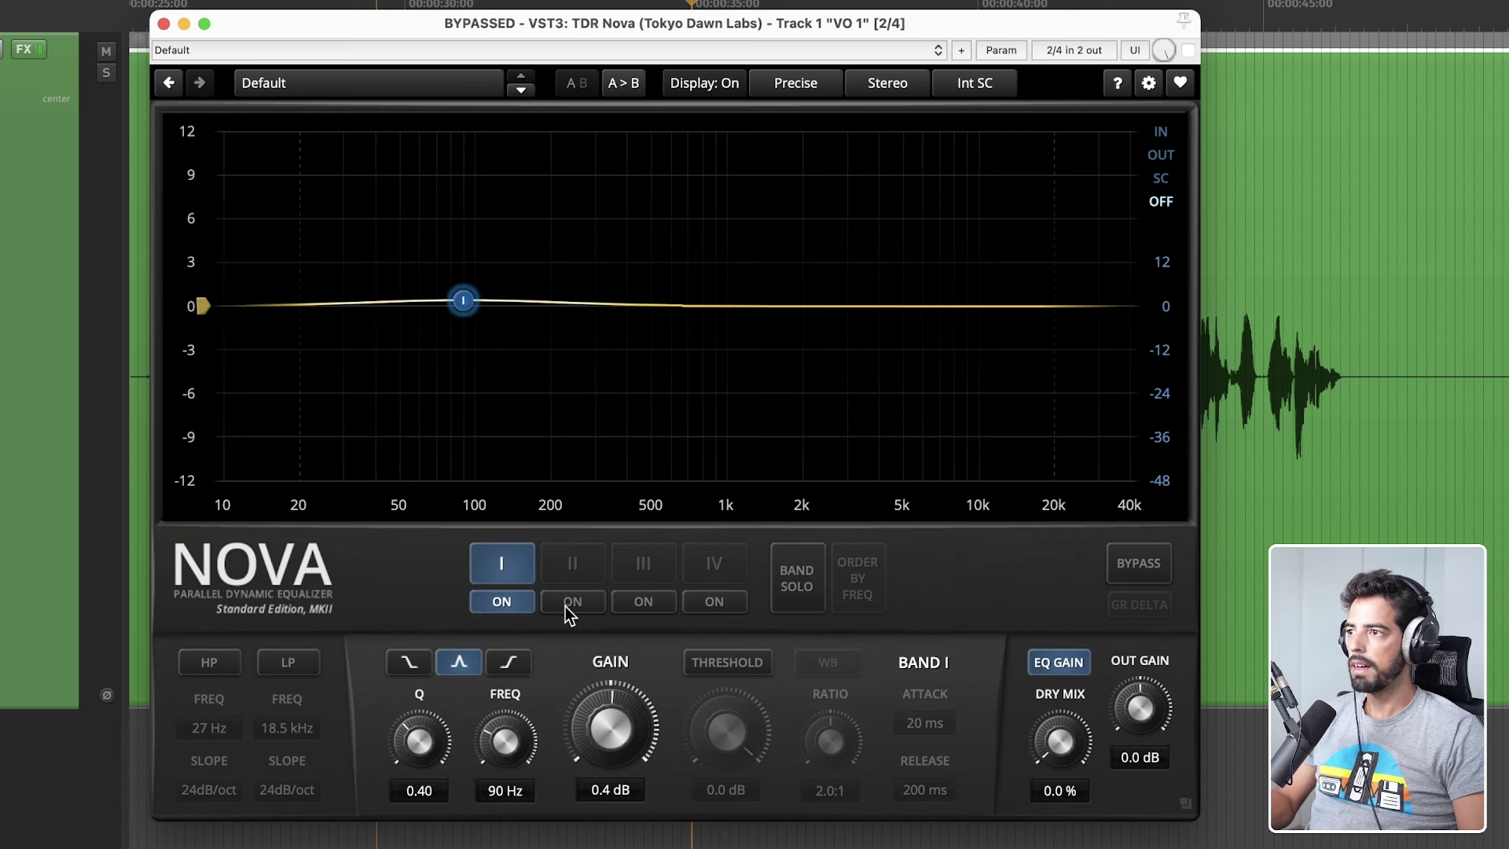
left_click(564, 606)
left_click(646, 606)
left_click(646, 604)
left_click(569, 602)
left_click(503, 602)
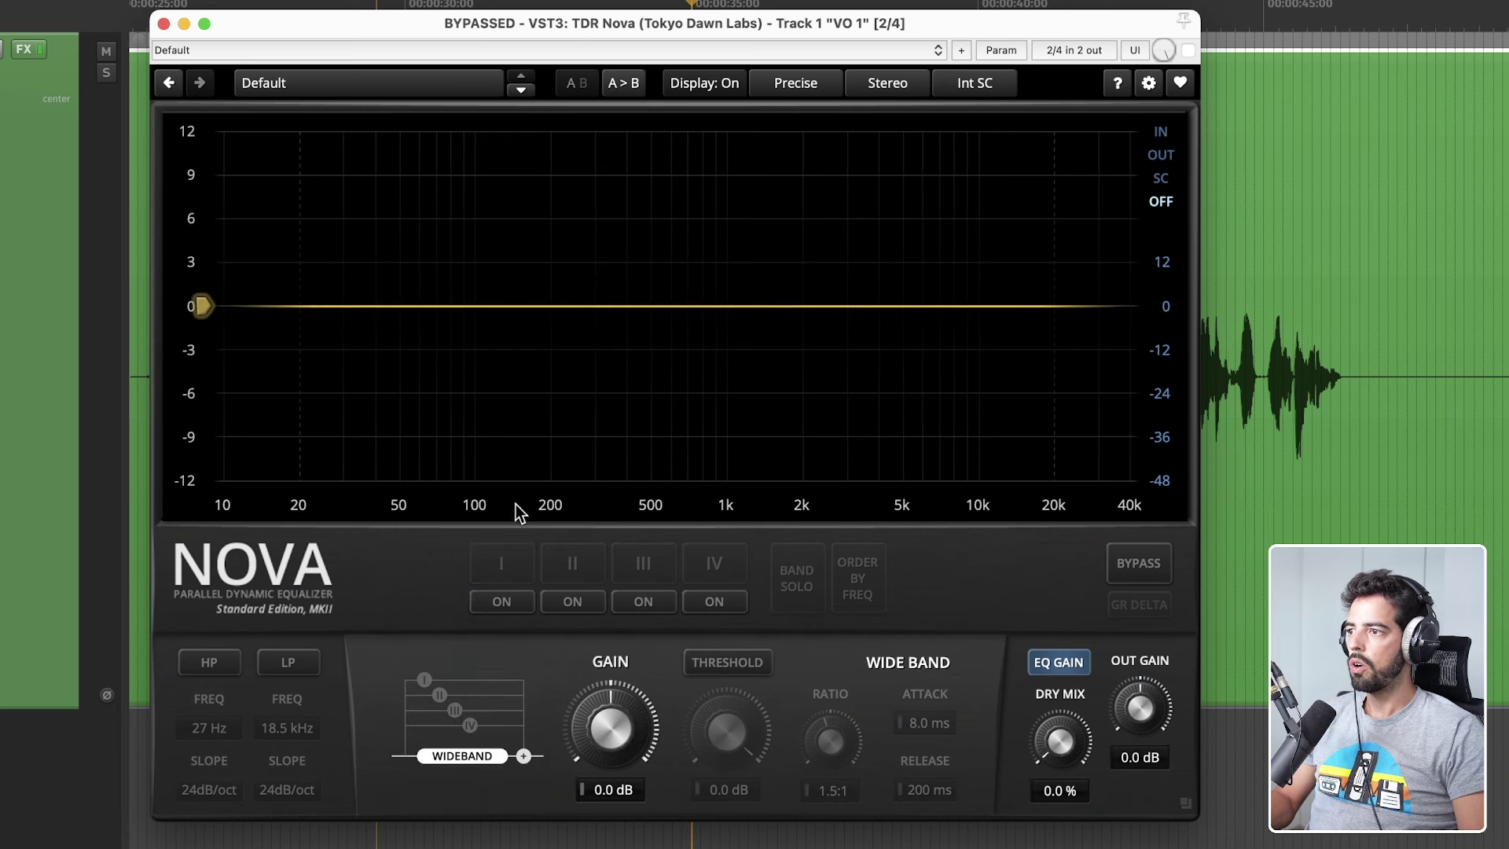
Step: Place Nova bands I at 85 Hz (0.2 dB), III just below 500 Hz (about 3 dB), IV at 1757 Hz (-3.2 dB) and II at 6.1 kHz (1.4 dB)
double_click(459, 304)
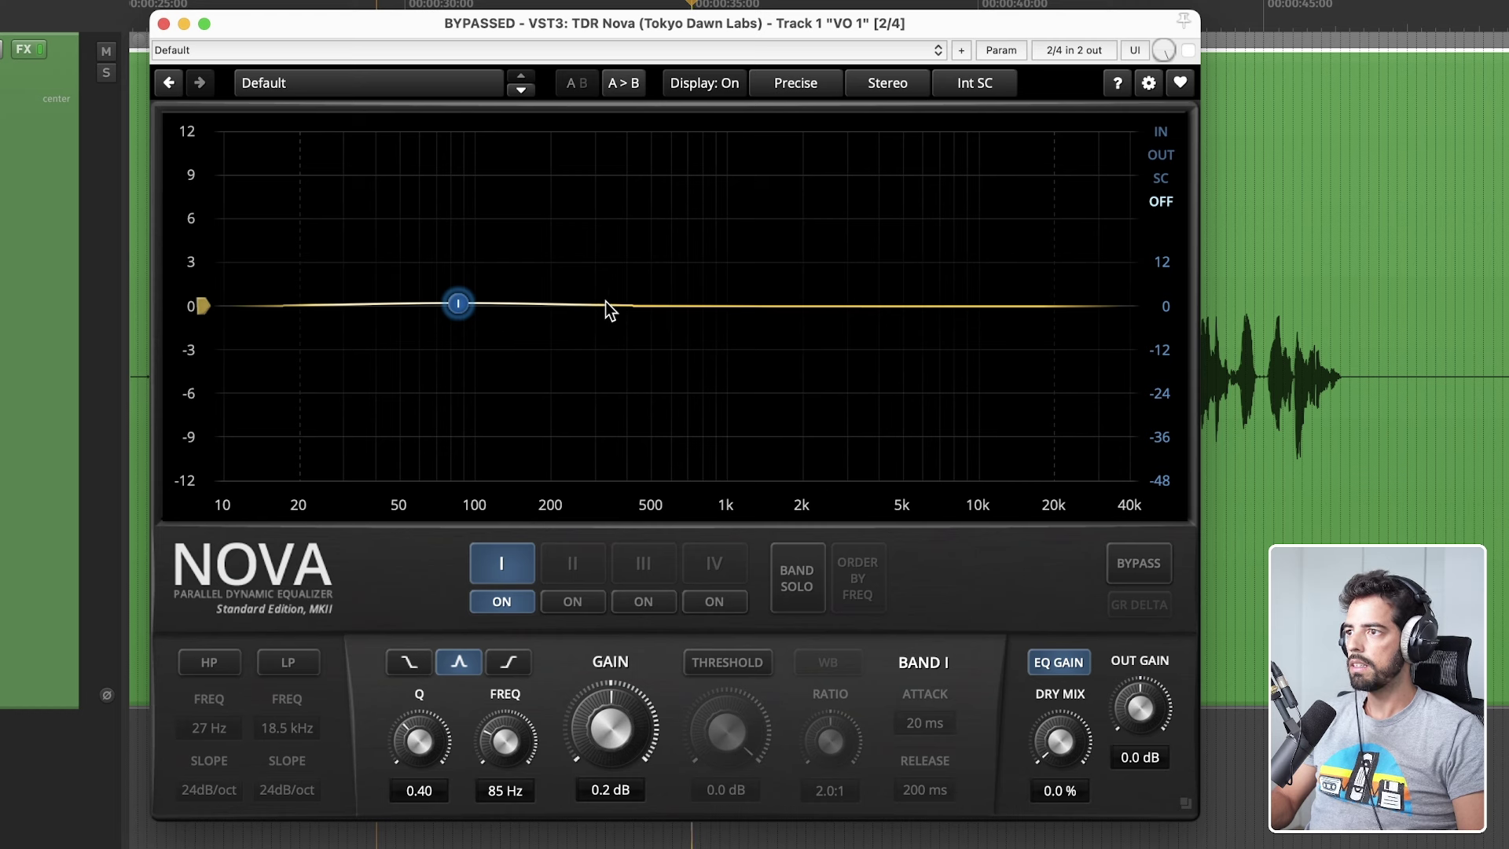
double_click(644, 255)
double_click(789, 350)
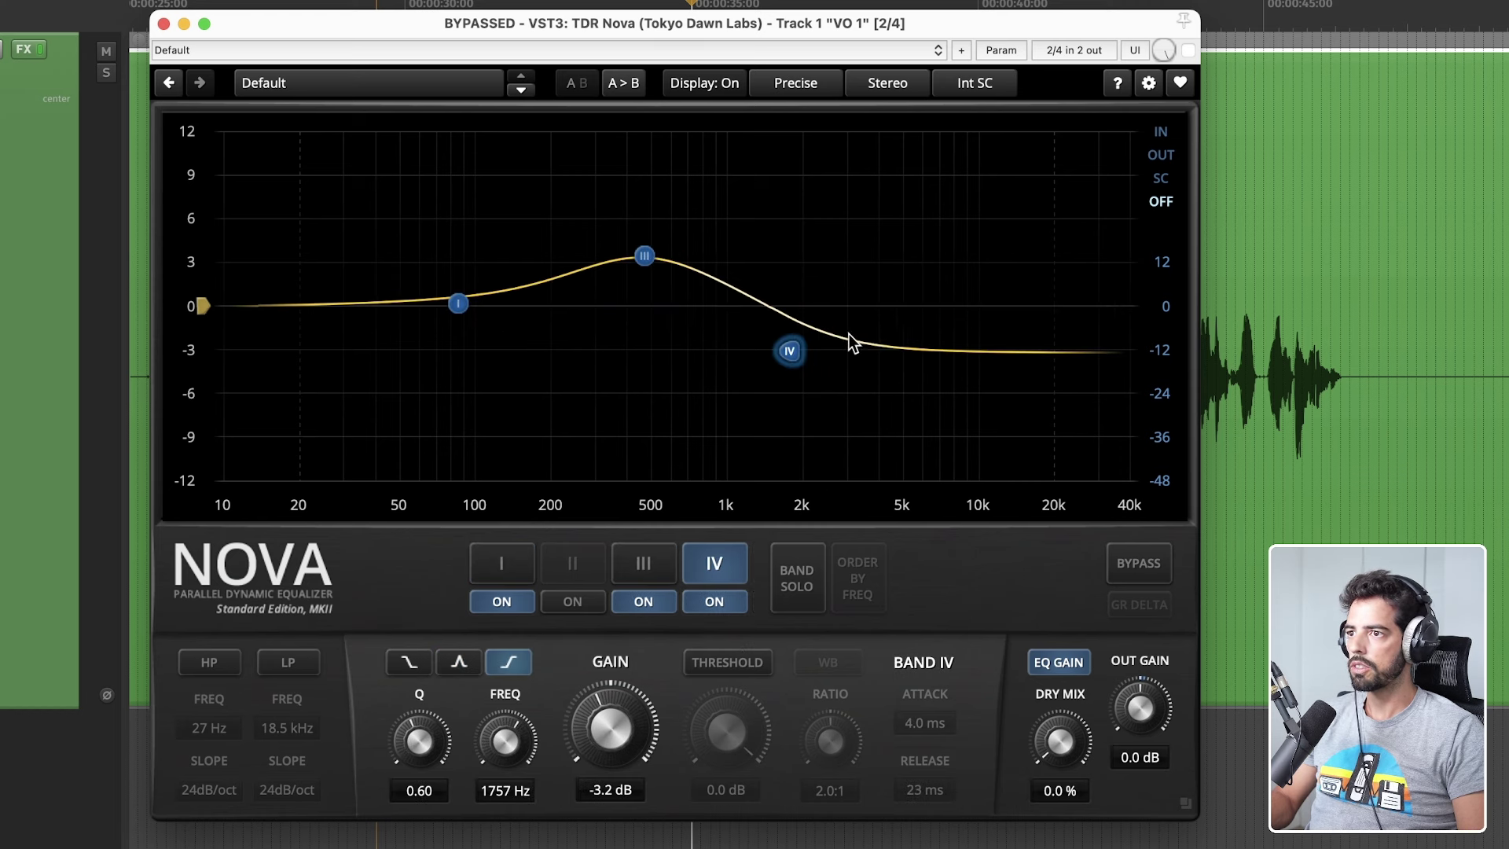
double_click(926, 285)
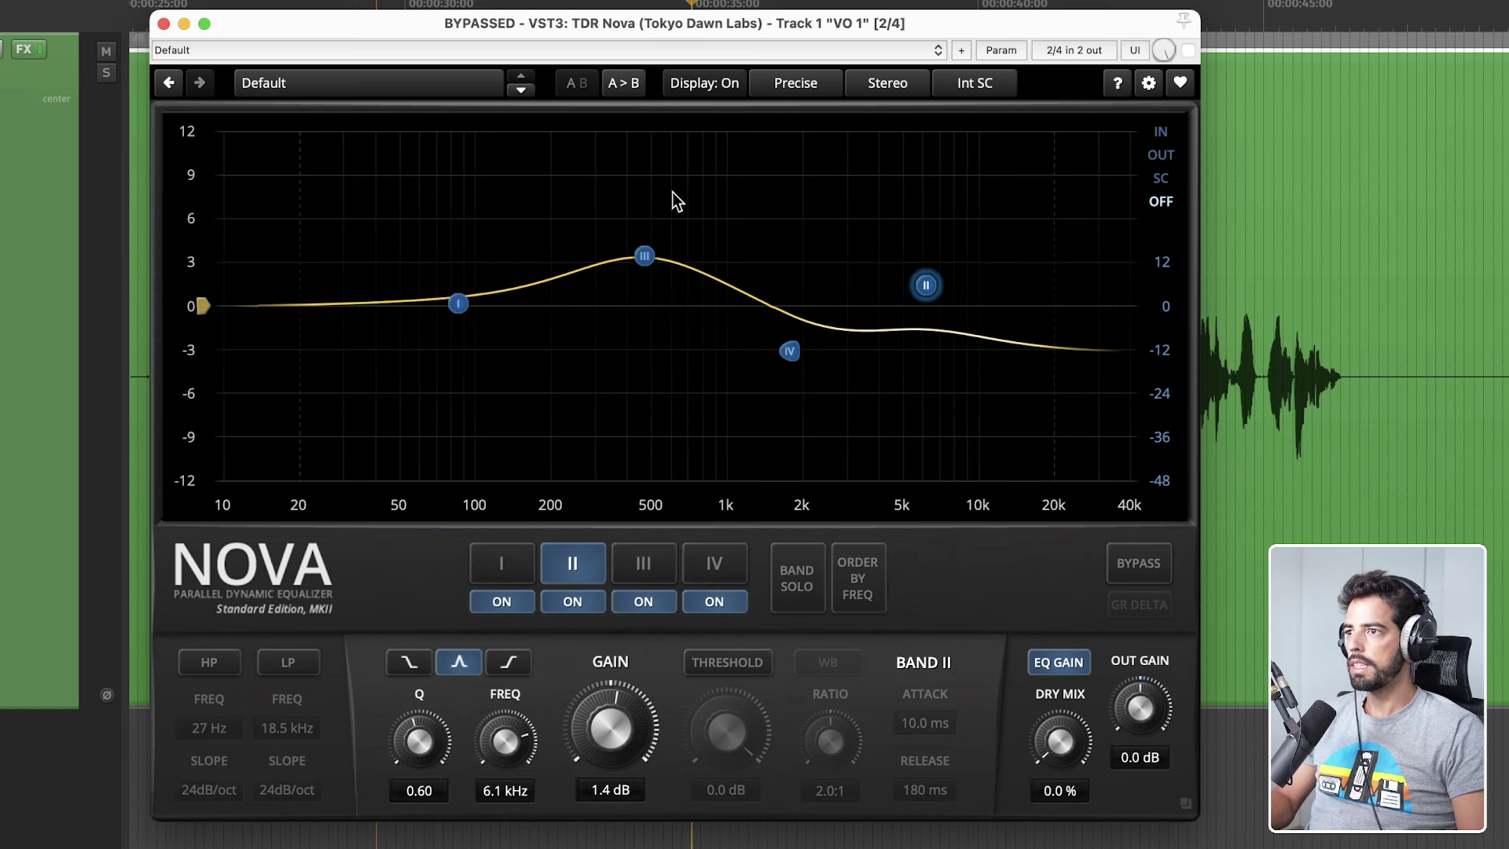
Step: Enable Nova's high-pass filter at 27 Hz and its low-pass filter at 18.5 kHz
left_click(227, 664)
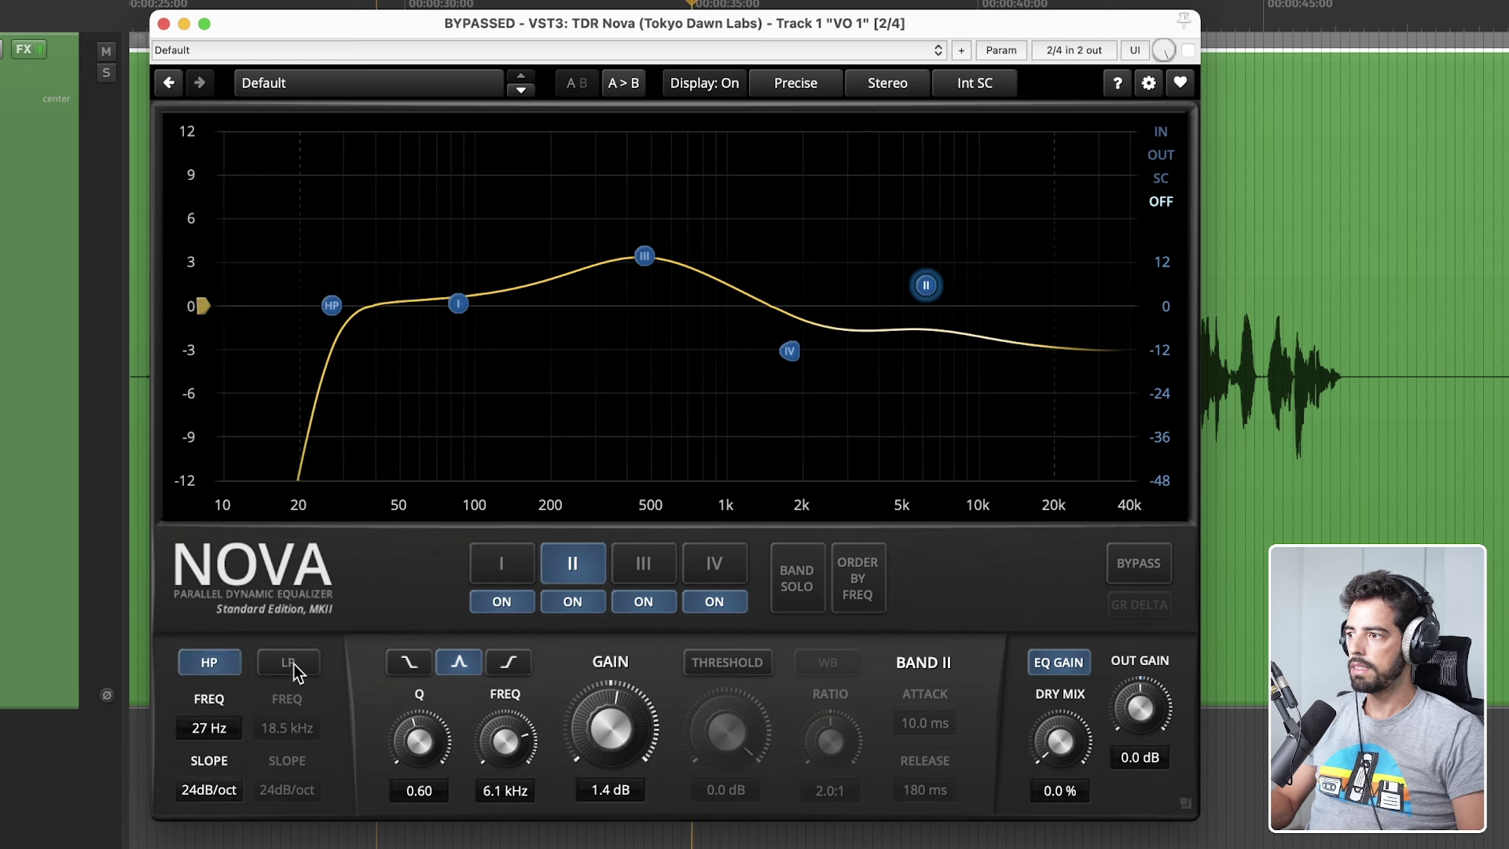
left_click(206, 663)
left_click(206, 663)
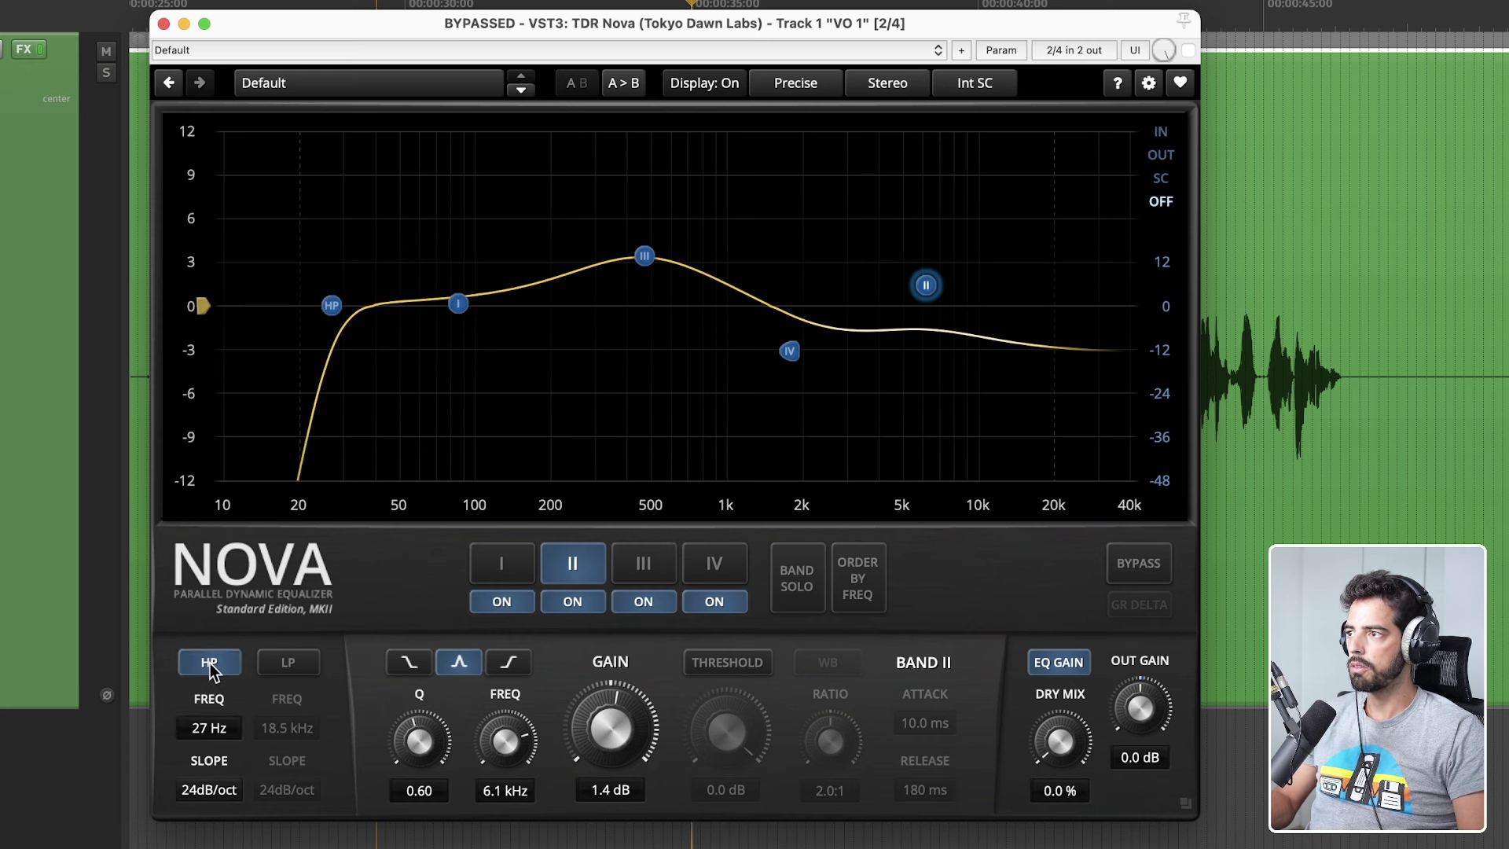
left_click(280, 664)
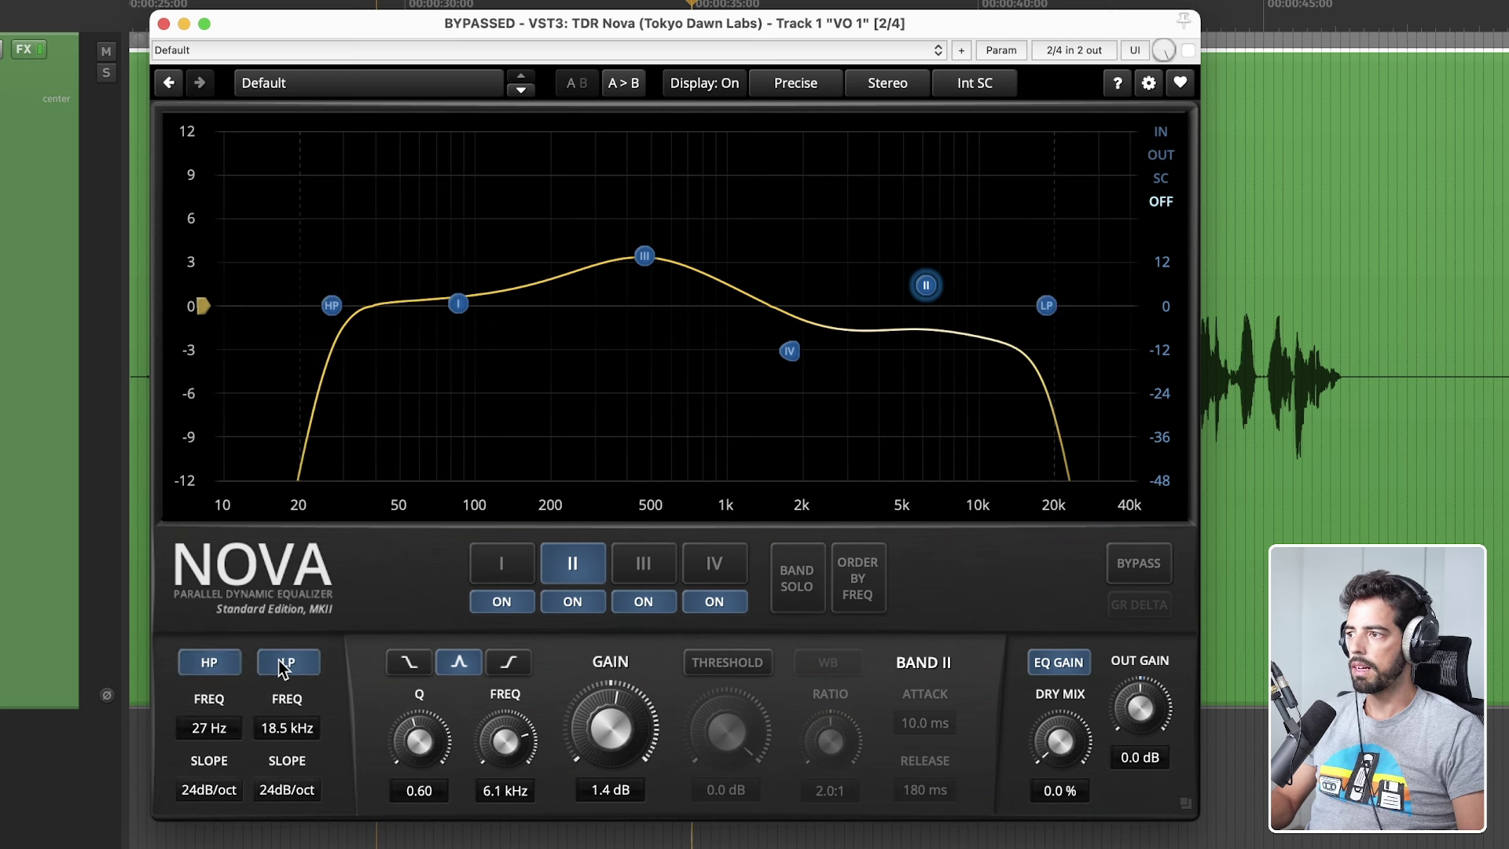
Step: Cycle Nova band III through its low shelf, bell and high shelf shapes, leaving it a bell at 393 Hz with 2.7 dB gain
left_click_drag(647, 264, 632, 266)
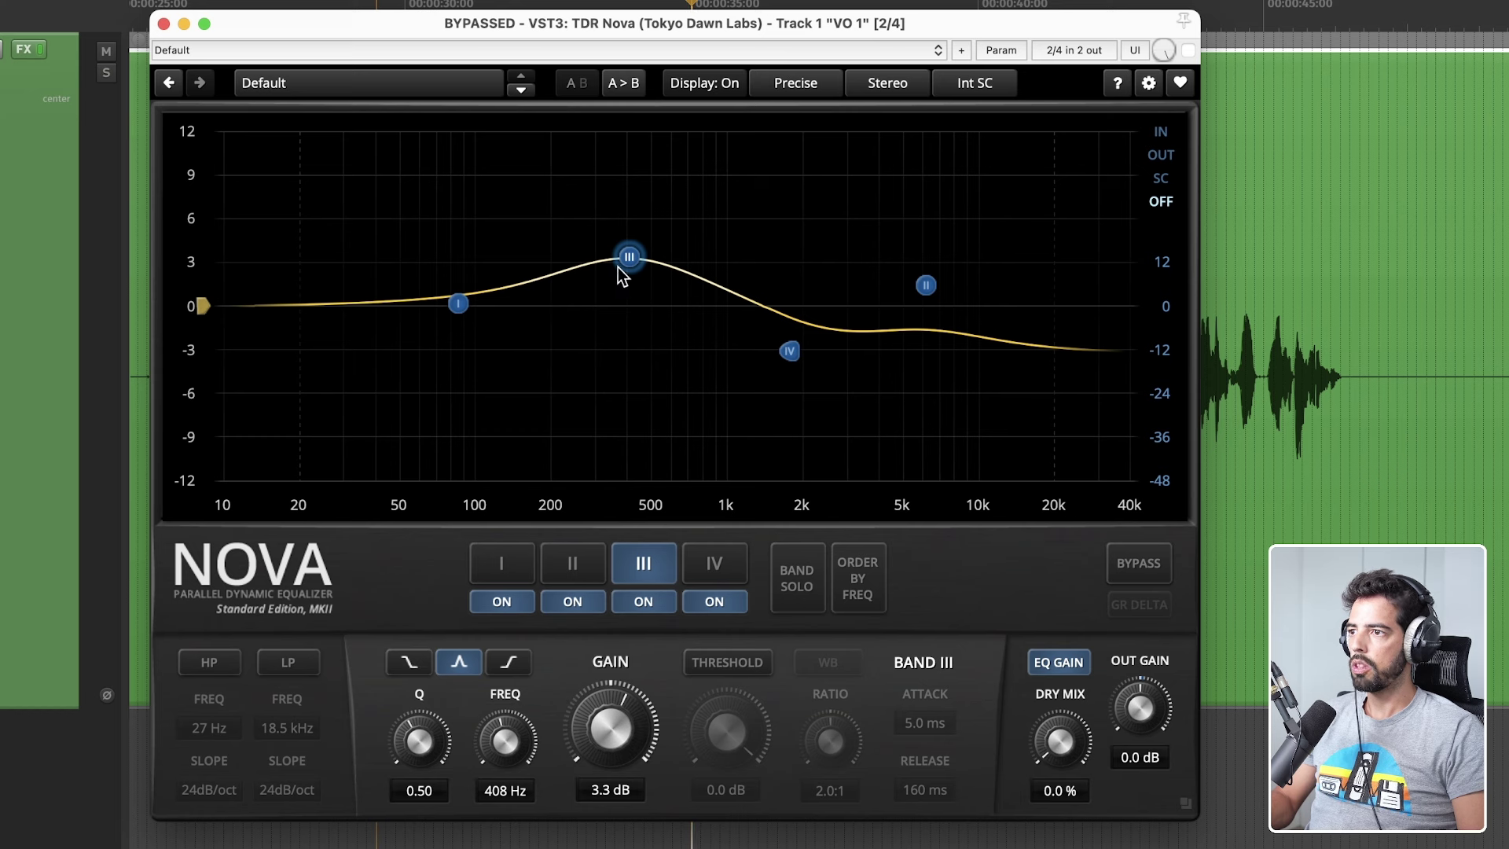
right_click(632, 260)
right_click(631, 260)
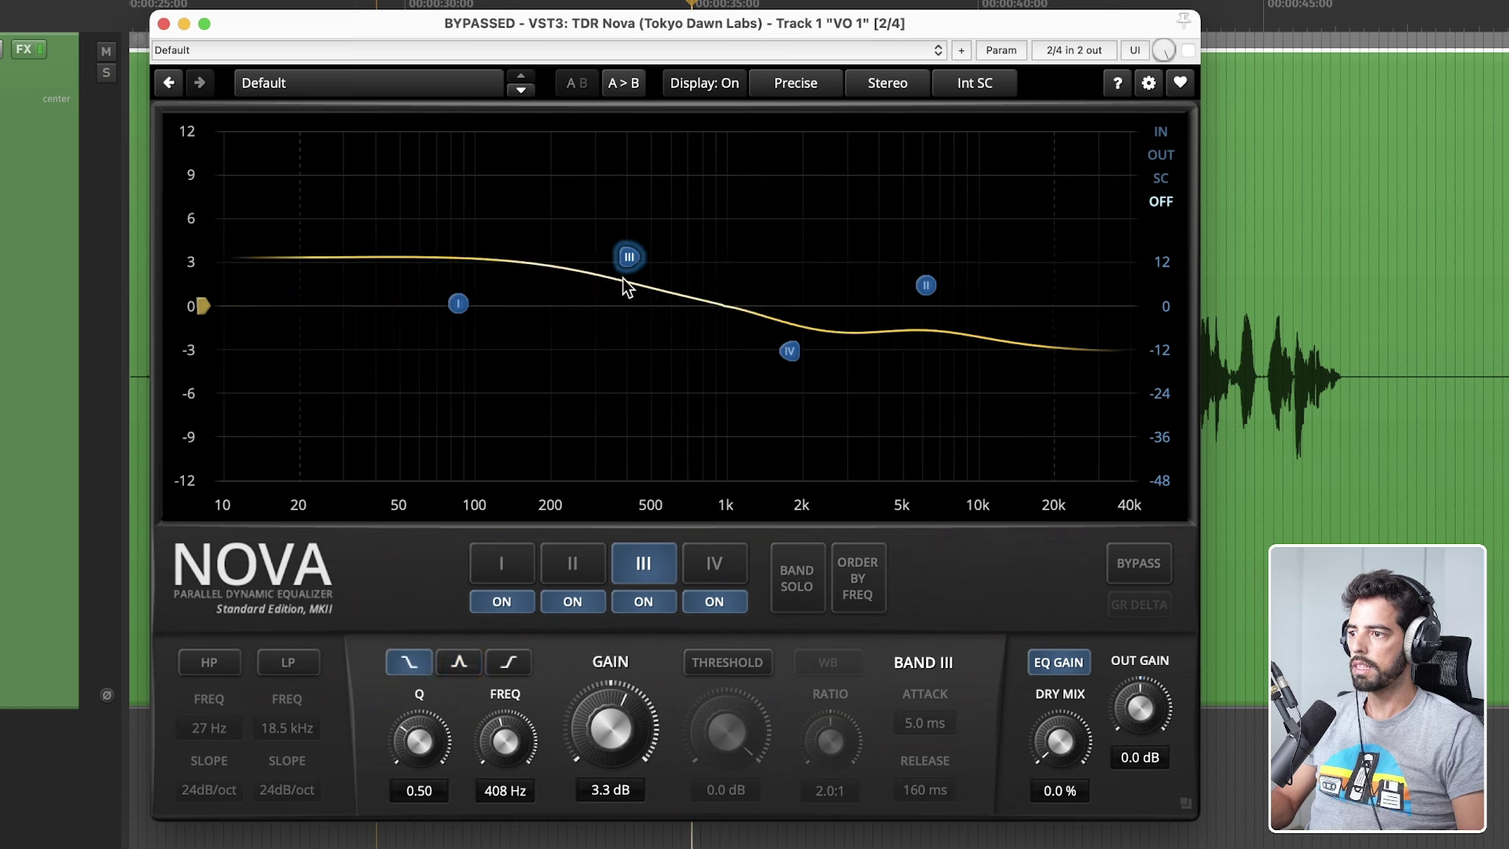
right_click(630, 256)
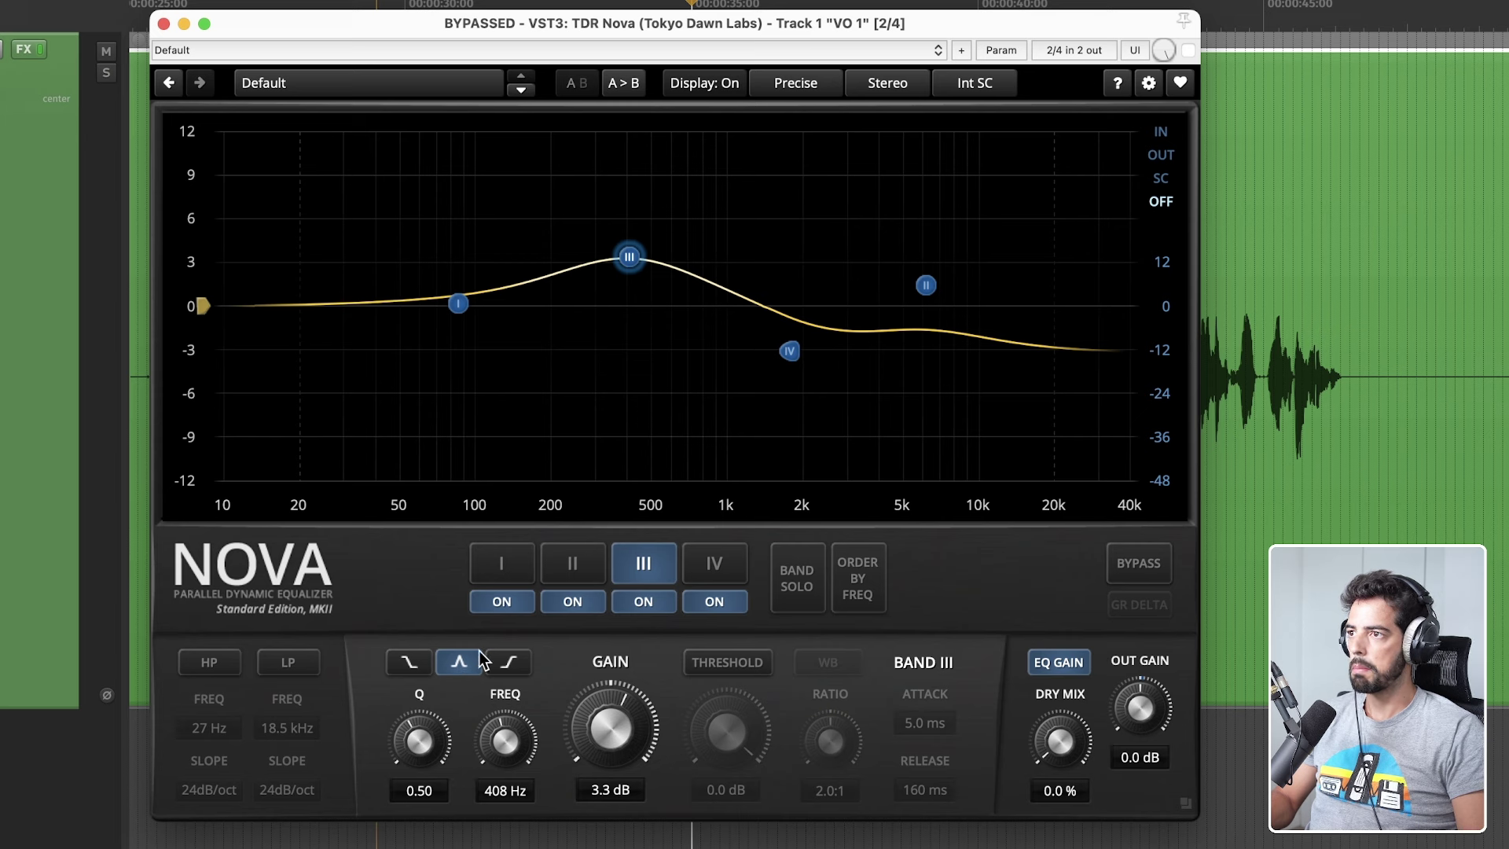
right_click(630, 261)
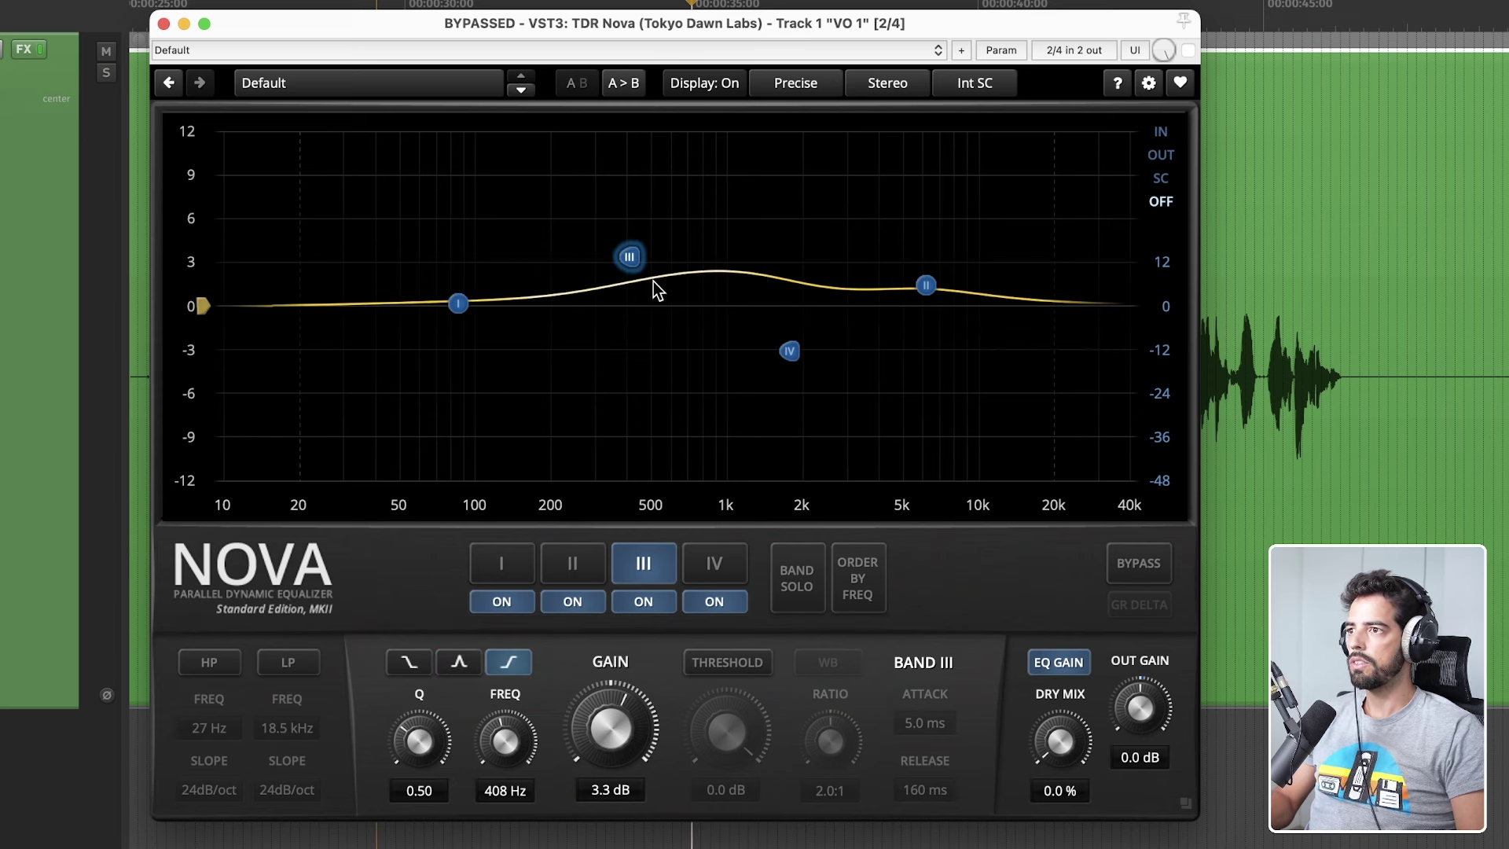
right_click(631, 260)
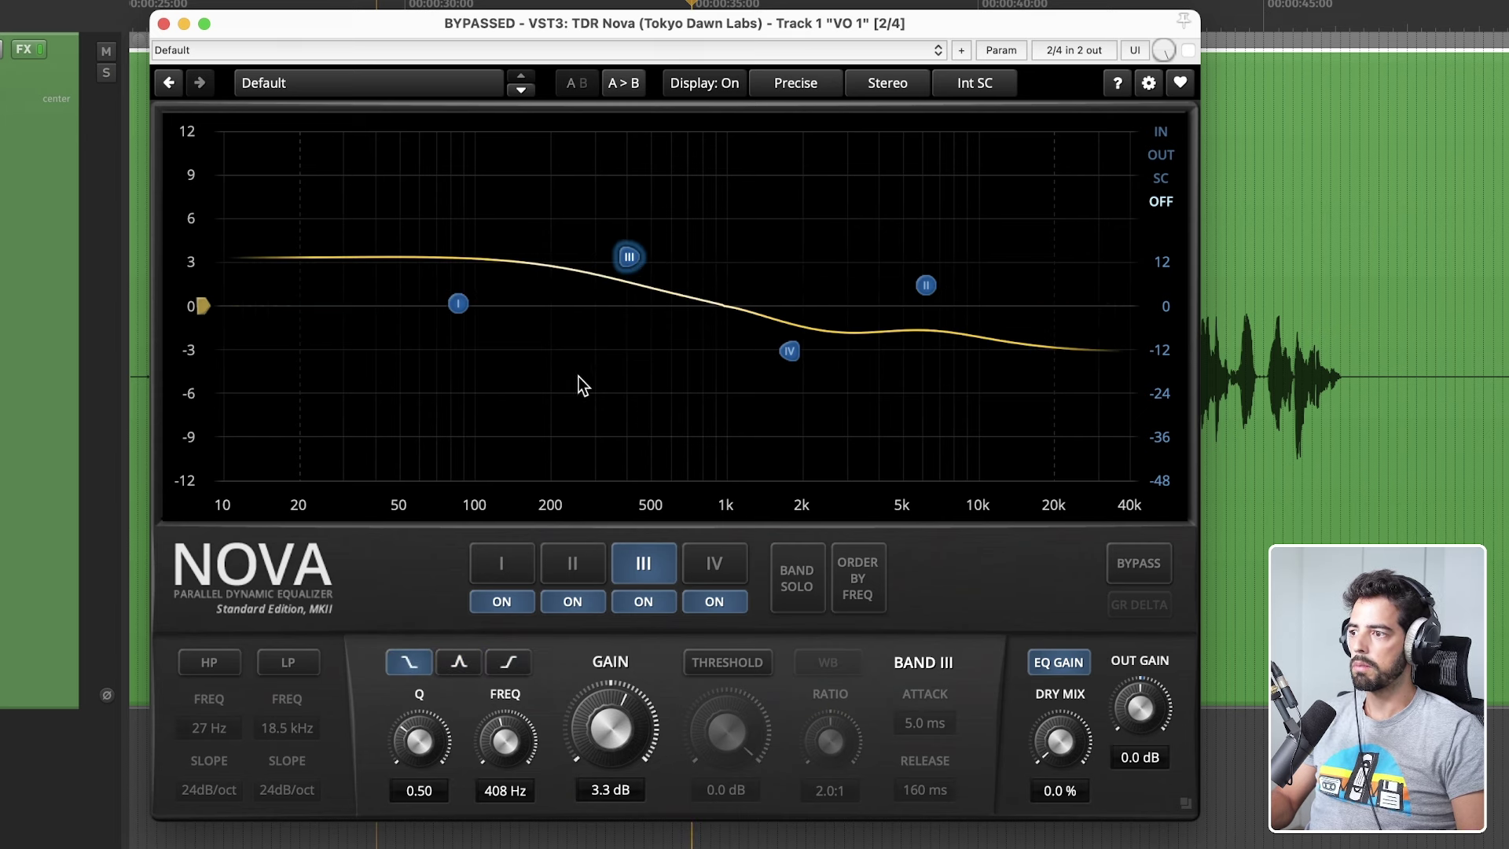
right_click(630, 259)
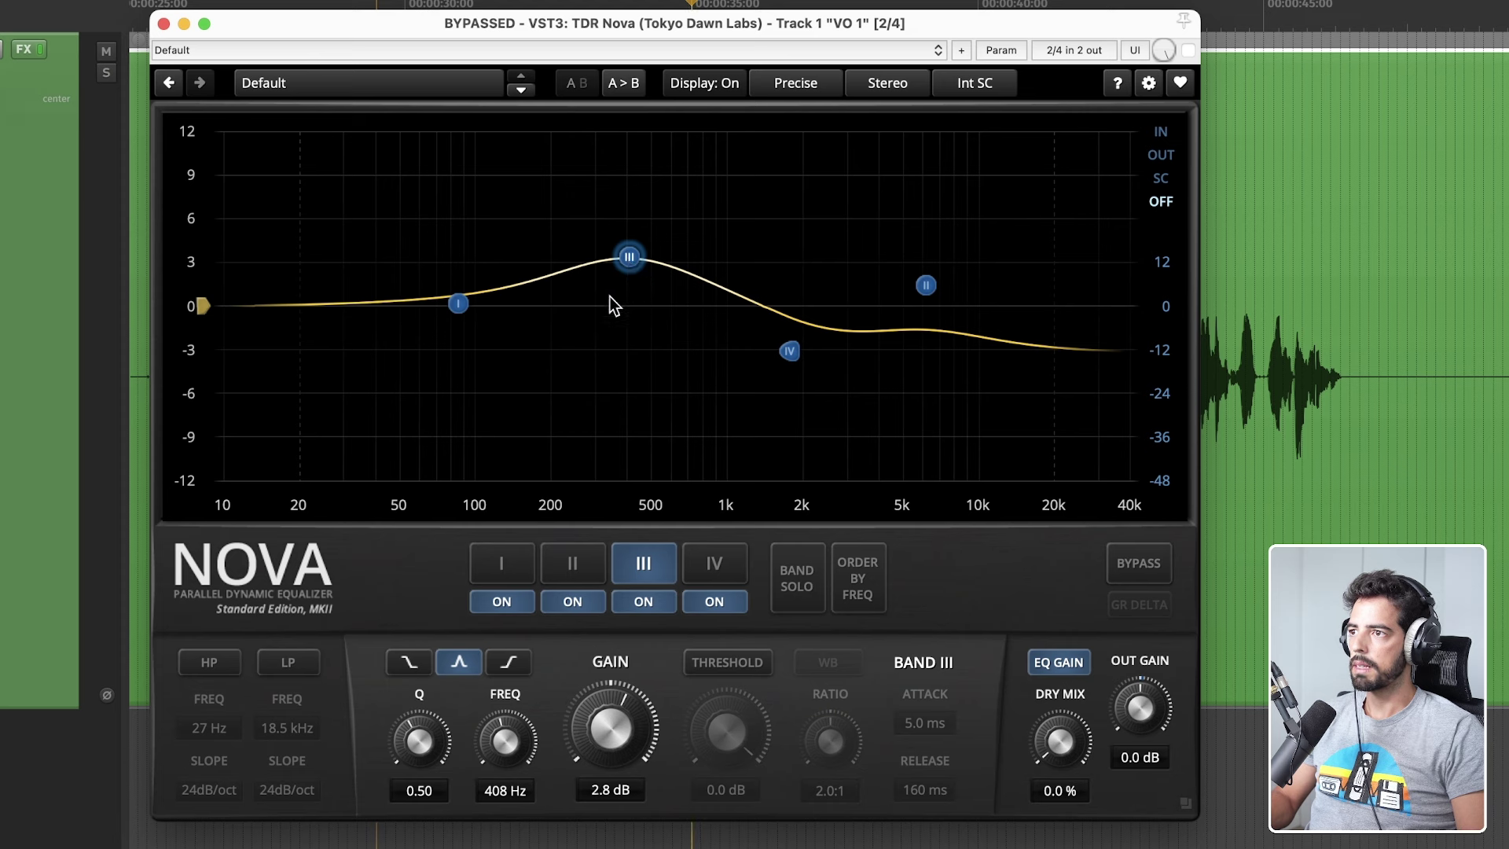
left_click_drag(629, 258, 624, 266)
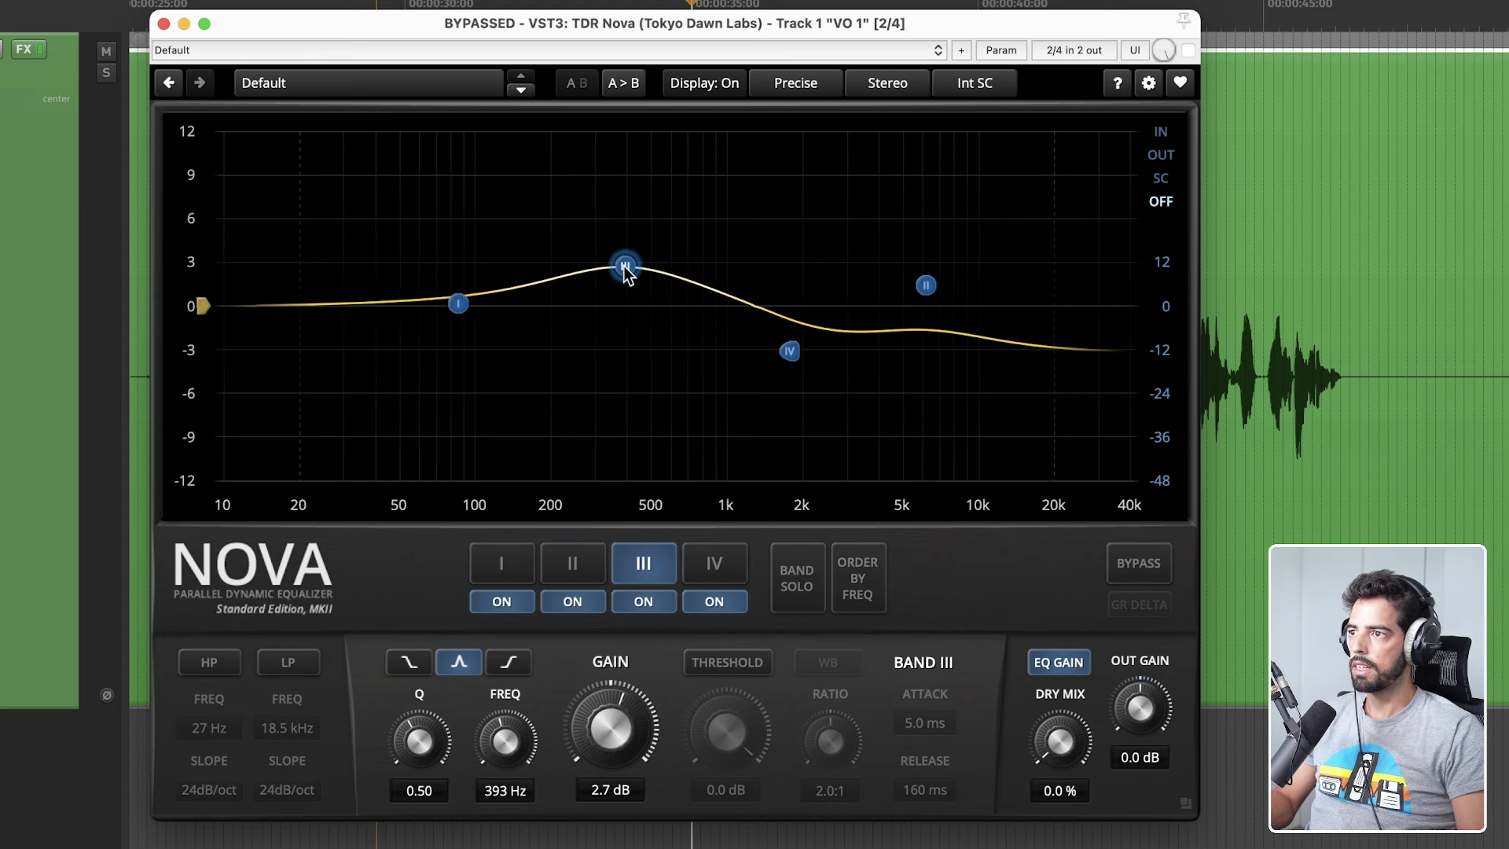
Step: Enable Nova's high-pass filter at 27 Hz, vary its slope between 12 and 72 dB/oct, and box-select the band points
left_click(209, 662)
left_click(332, 307)
scroll(336, 313, "down", 3)
scroll(337, 313, "up", 1)
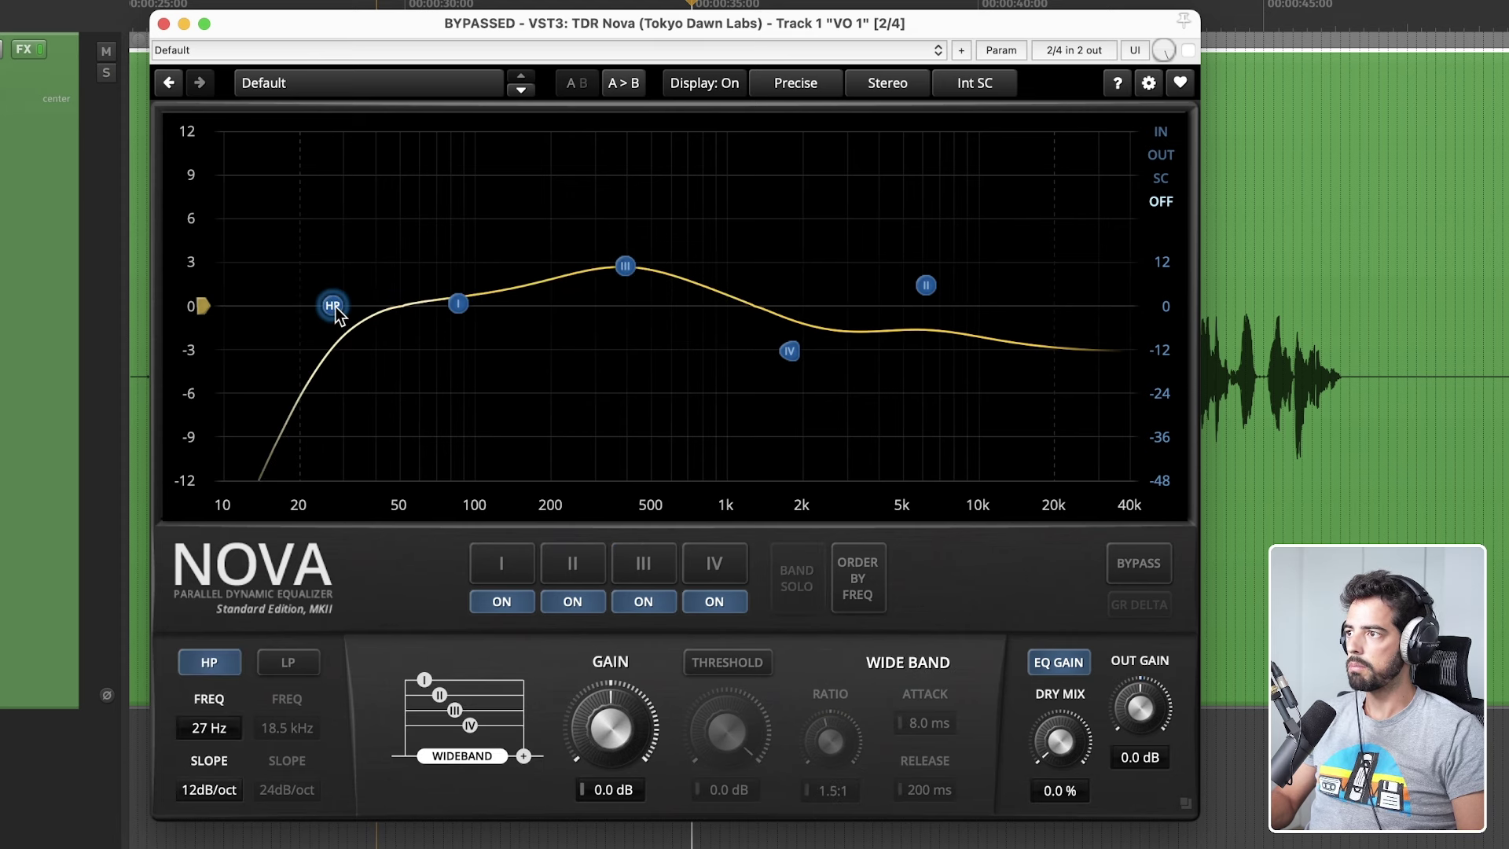
scroll(337, 313, "up", 1)
scroll(340, 314, "up", 2)
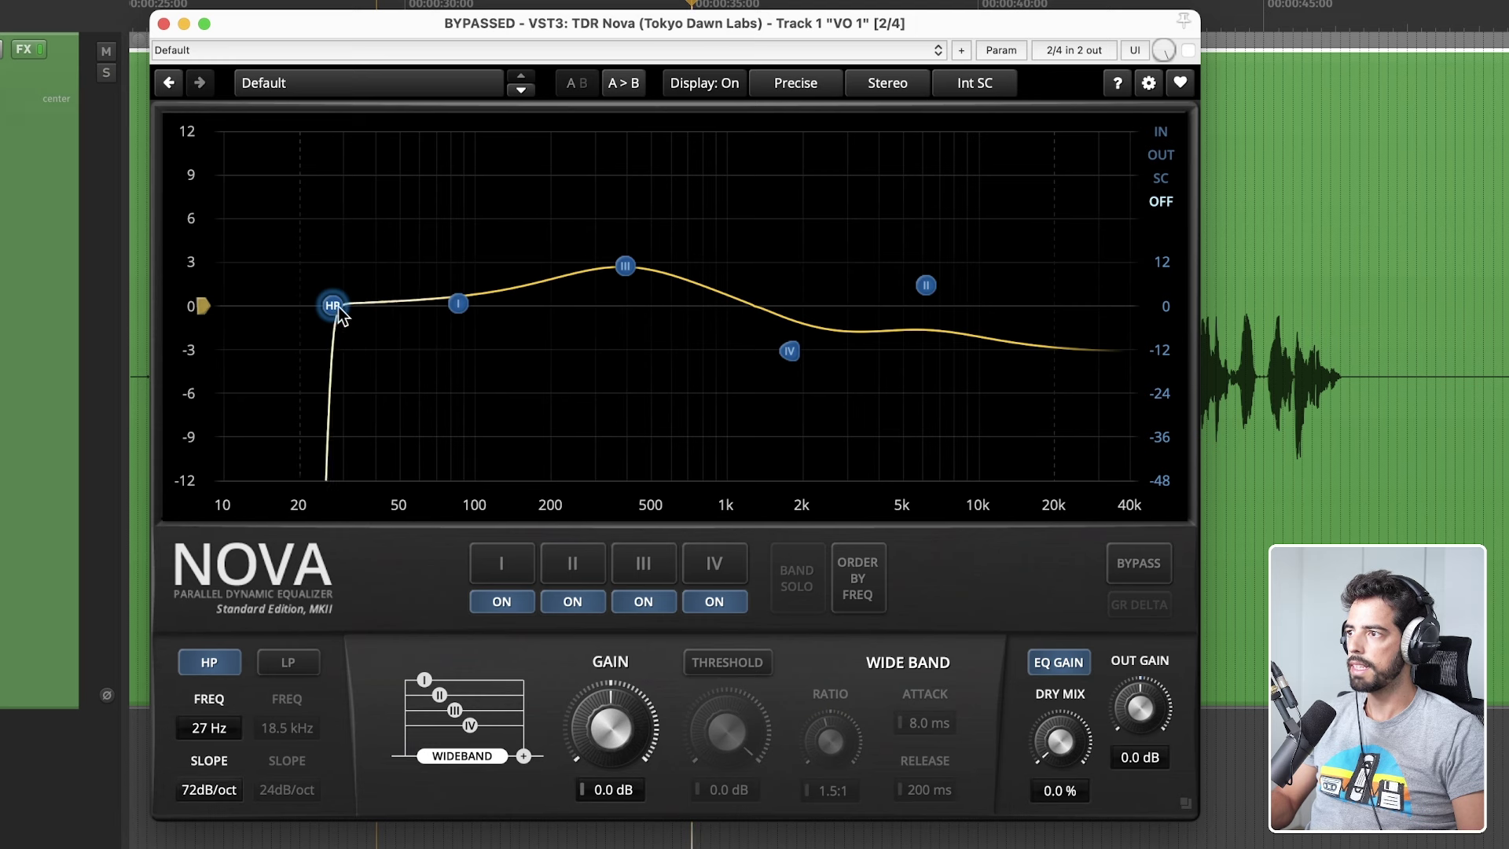
scroll(339, 314, "down", 3)
left_click_drag(285, 200, 987, 397)
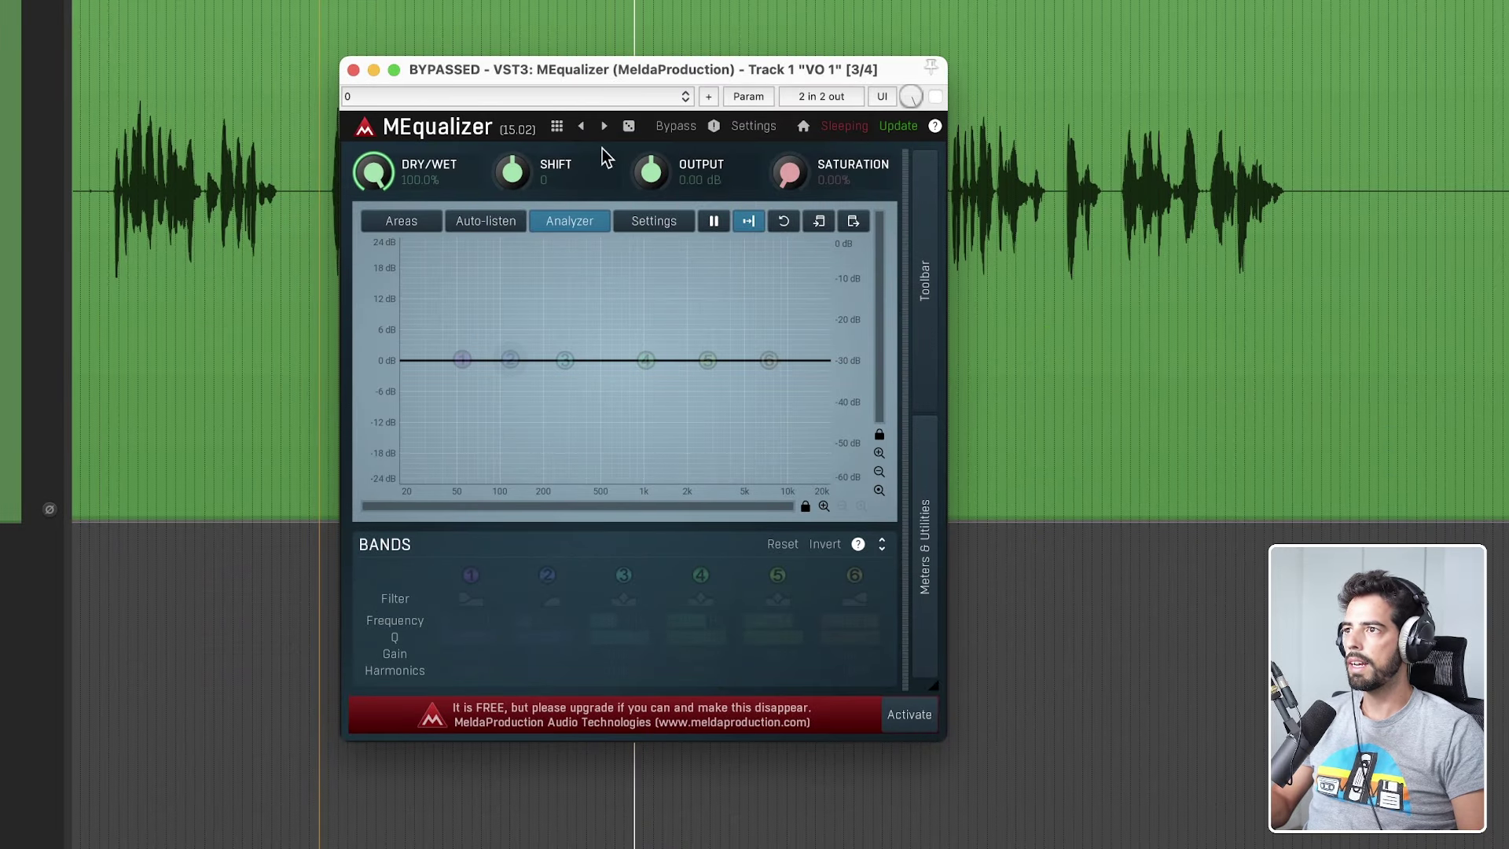
Step: Switch band 1 in MEqualizer on and off again, and collapse the Bands section
left_click(472, 368)
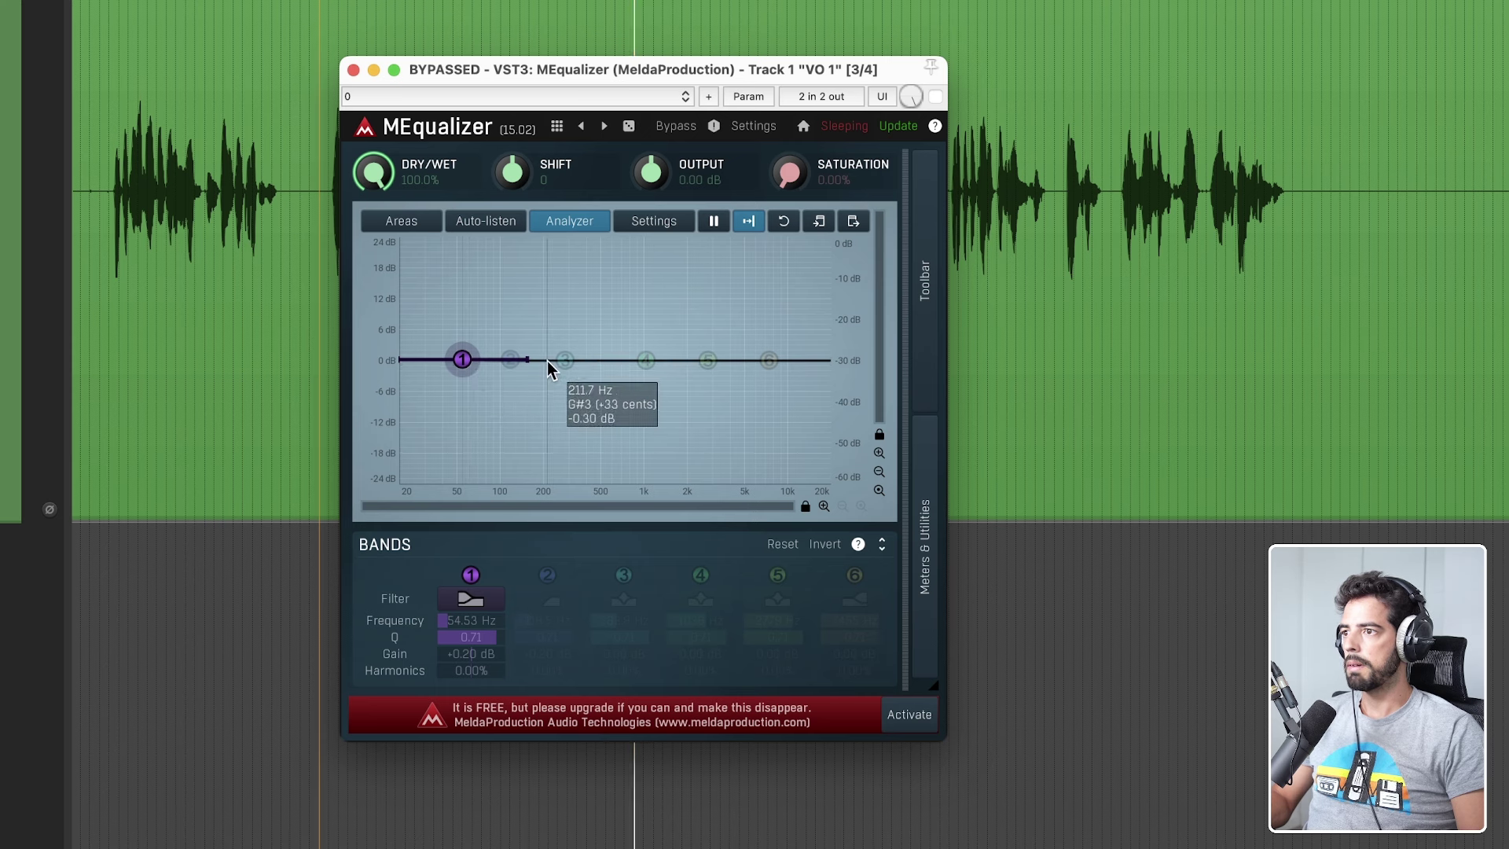
double_click(462, 362)
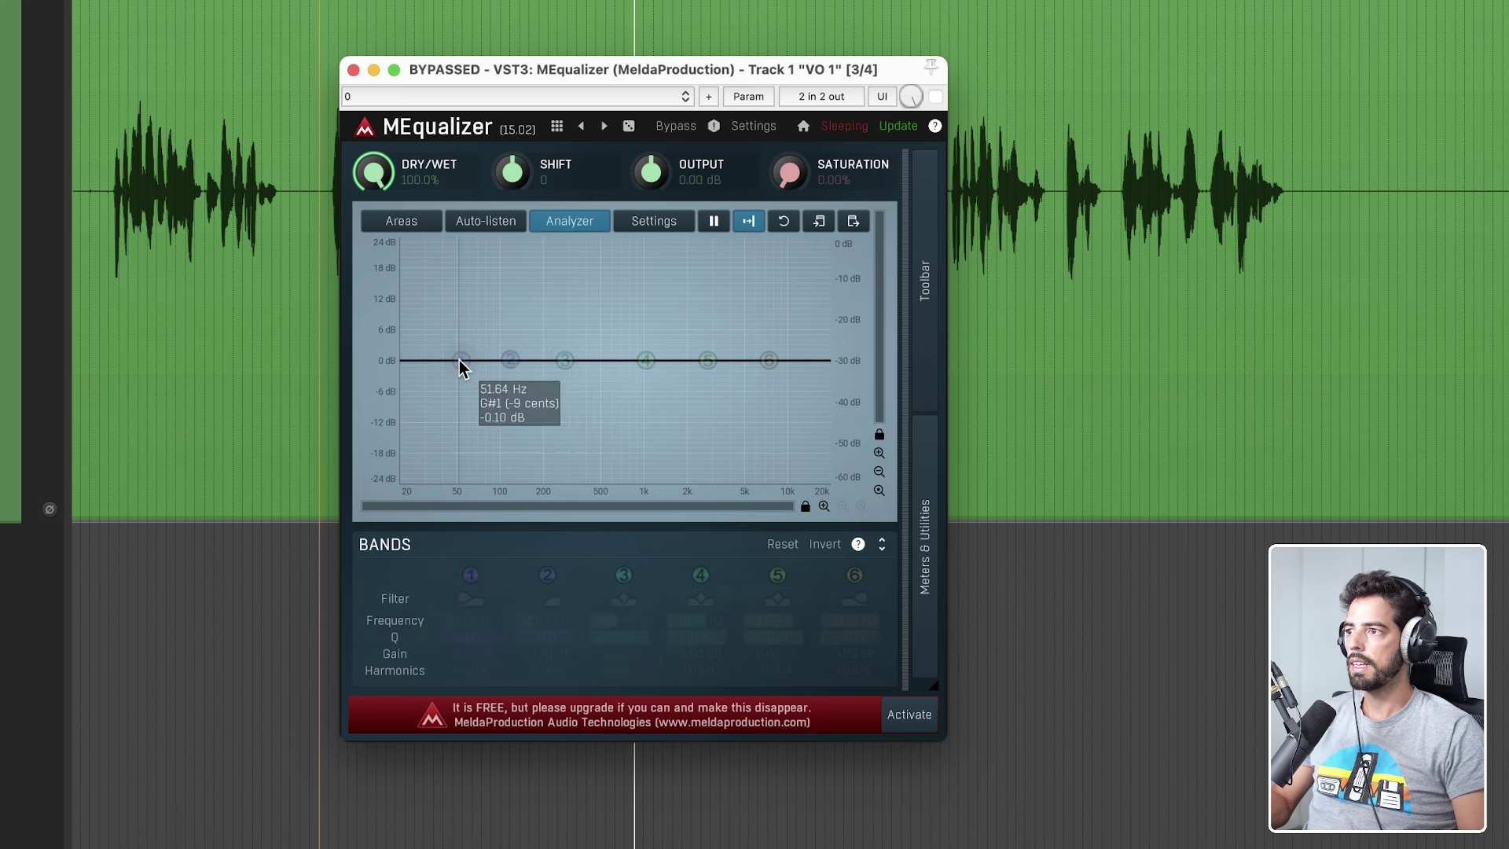
left_click(882, 544)
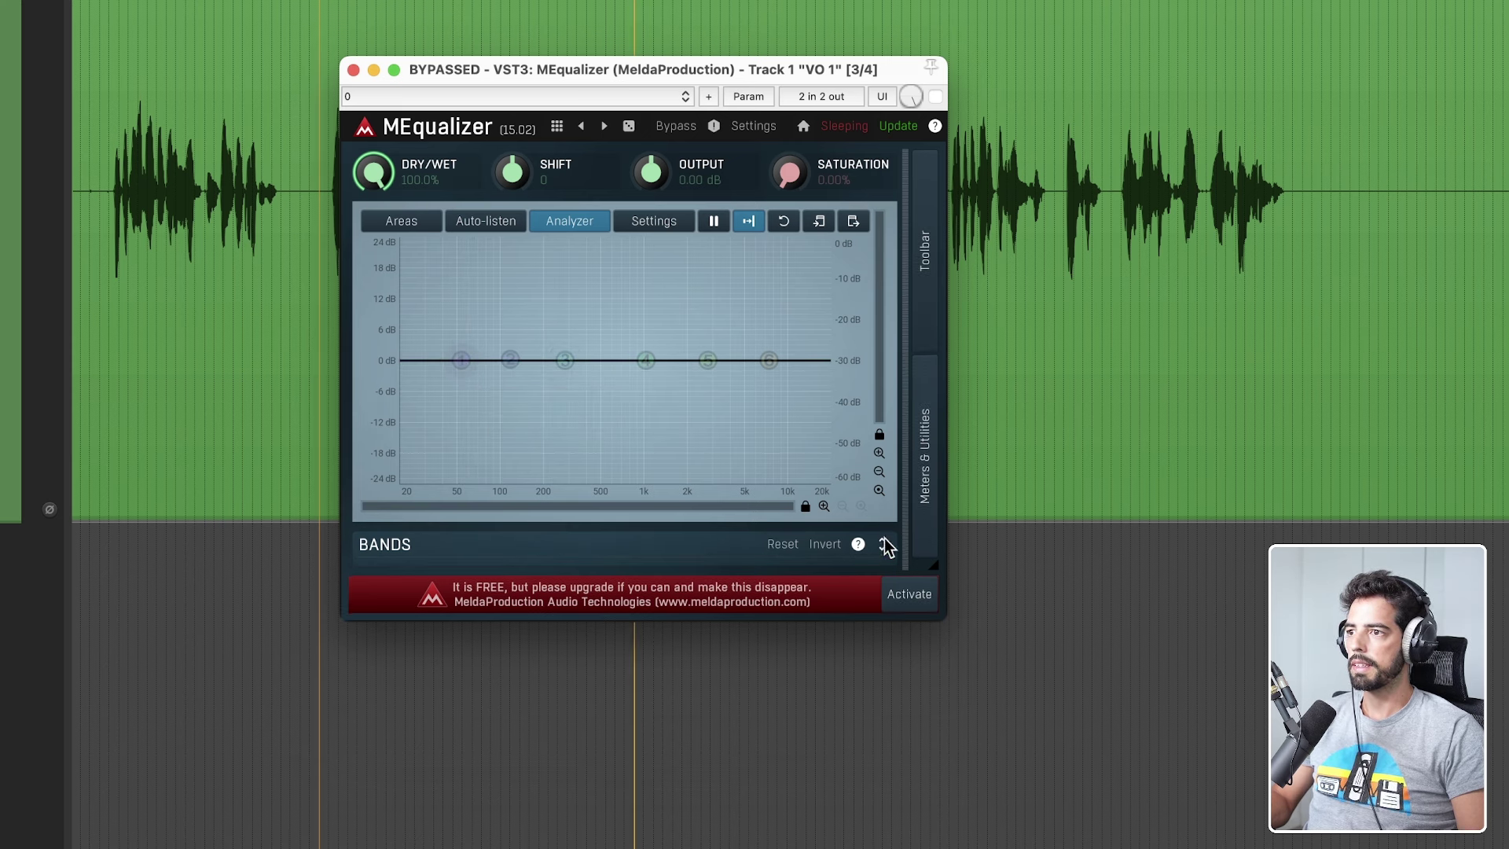
Step: Enable MEqualizer bands 2 and 3, switch band 2 off again, and pull band 3 down to about 313 Hz at -2.6 dB
double_click(511, 360)
double_click(565, 362)
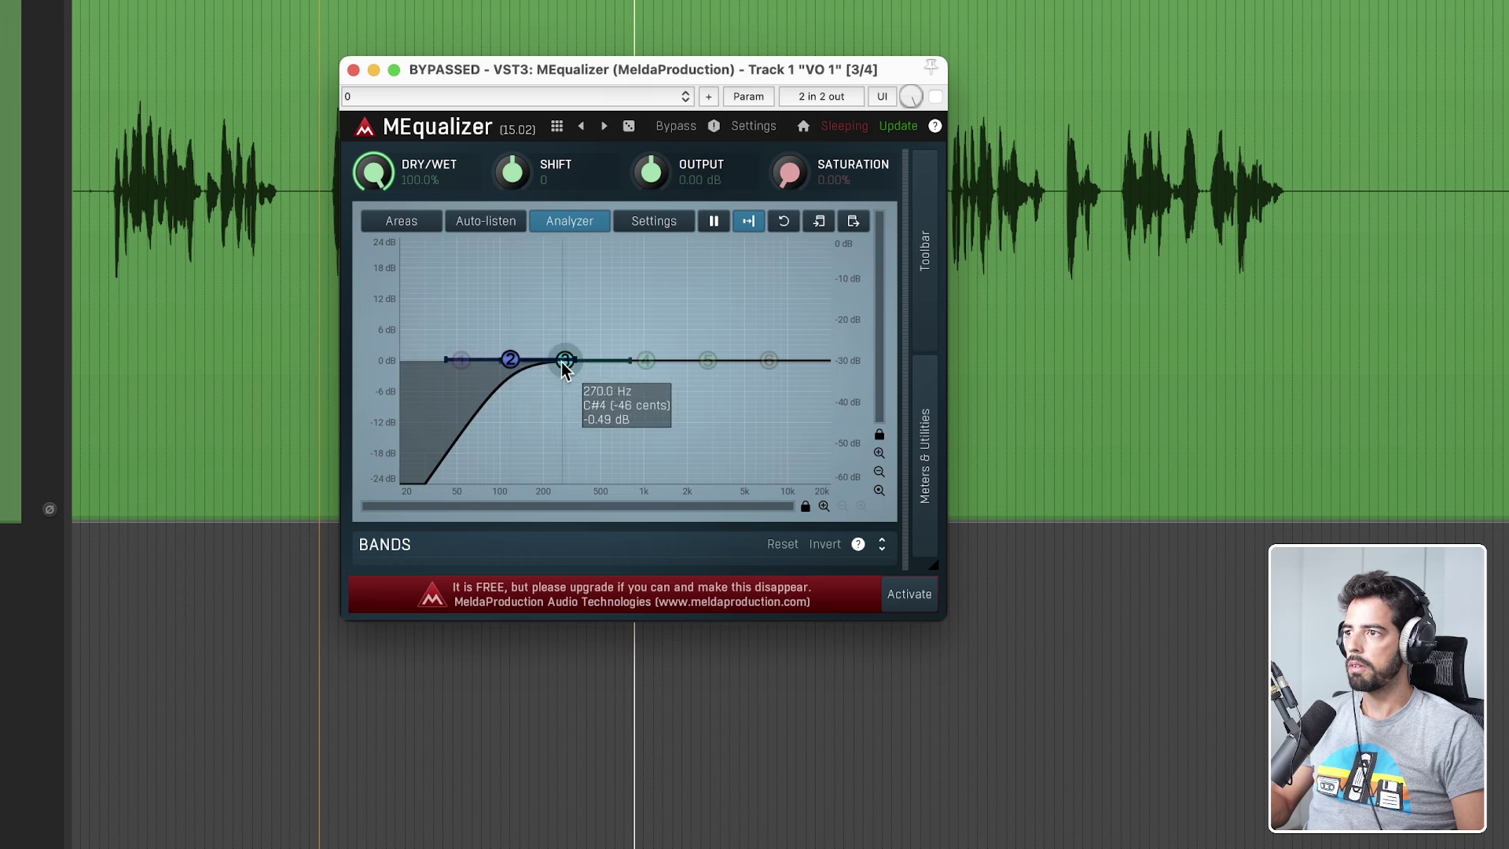
double_click(511, 362)
mouse_move(565, 361)
left_mouse_down()
mouse_move(567, 308)
mouse_move(566, 395)
mouse_move(572, 380)
left_mouse_up()
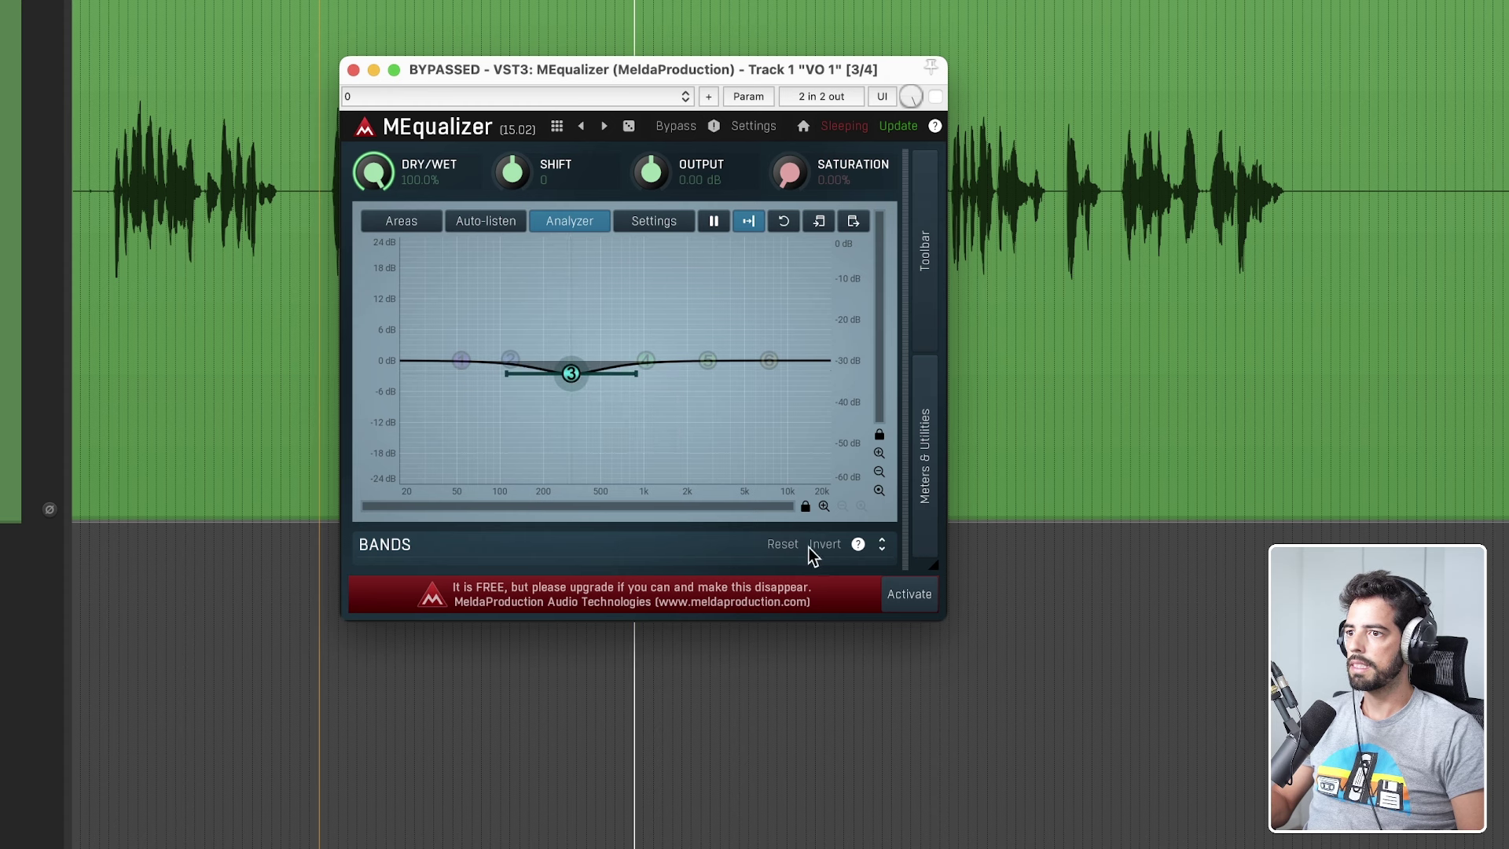
Step: Expand the Bands section, raise band 3's frequency to about 369 Hz, and narrow its bell to a Q of 2.97
left_click(882, 544)
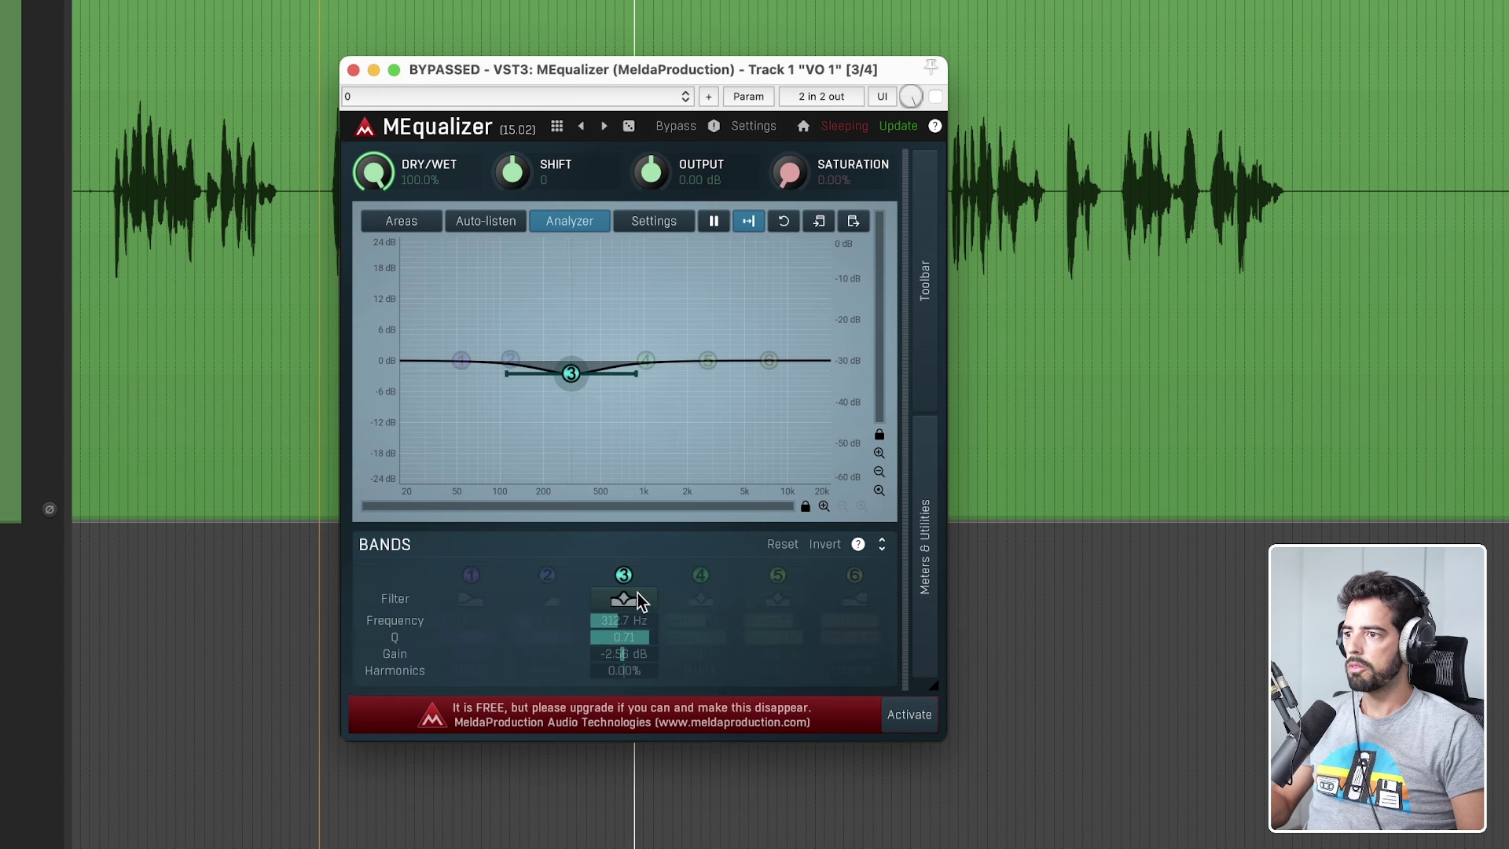
mouse_move(650, 630)
left_mouse_down()
mouse_move(627, 616)
mouse_move(637, 599)
mouse_move(624, 641)
left_mouse_up()
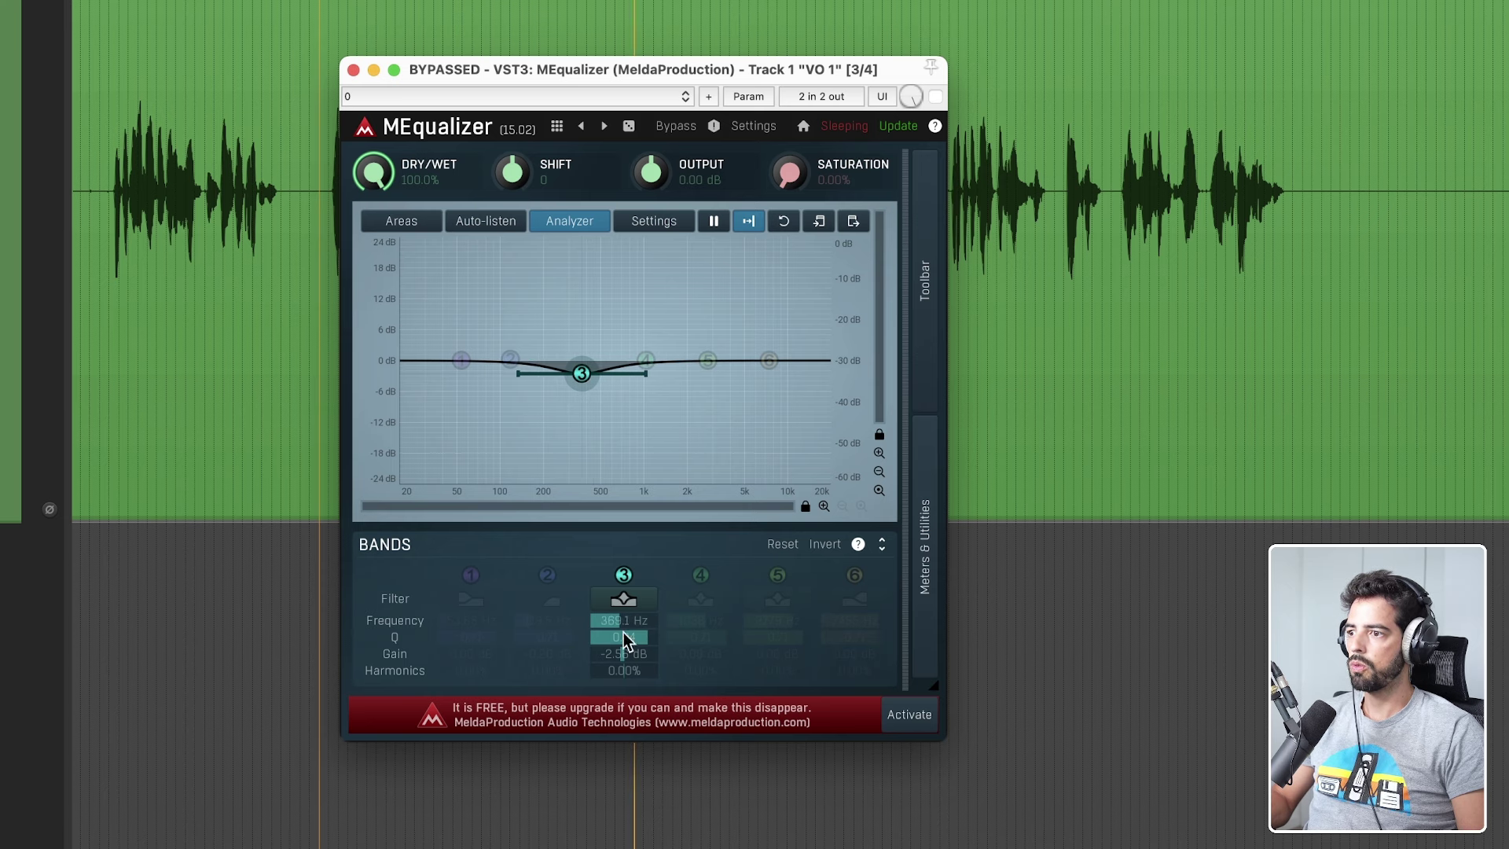
double_click(582, 375)
left_click(644, 371)
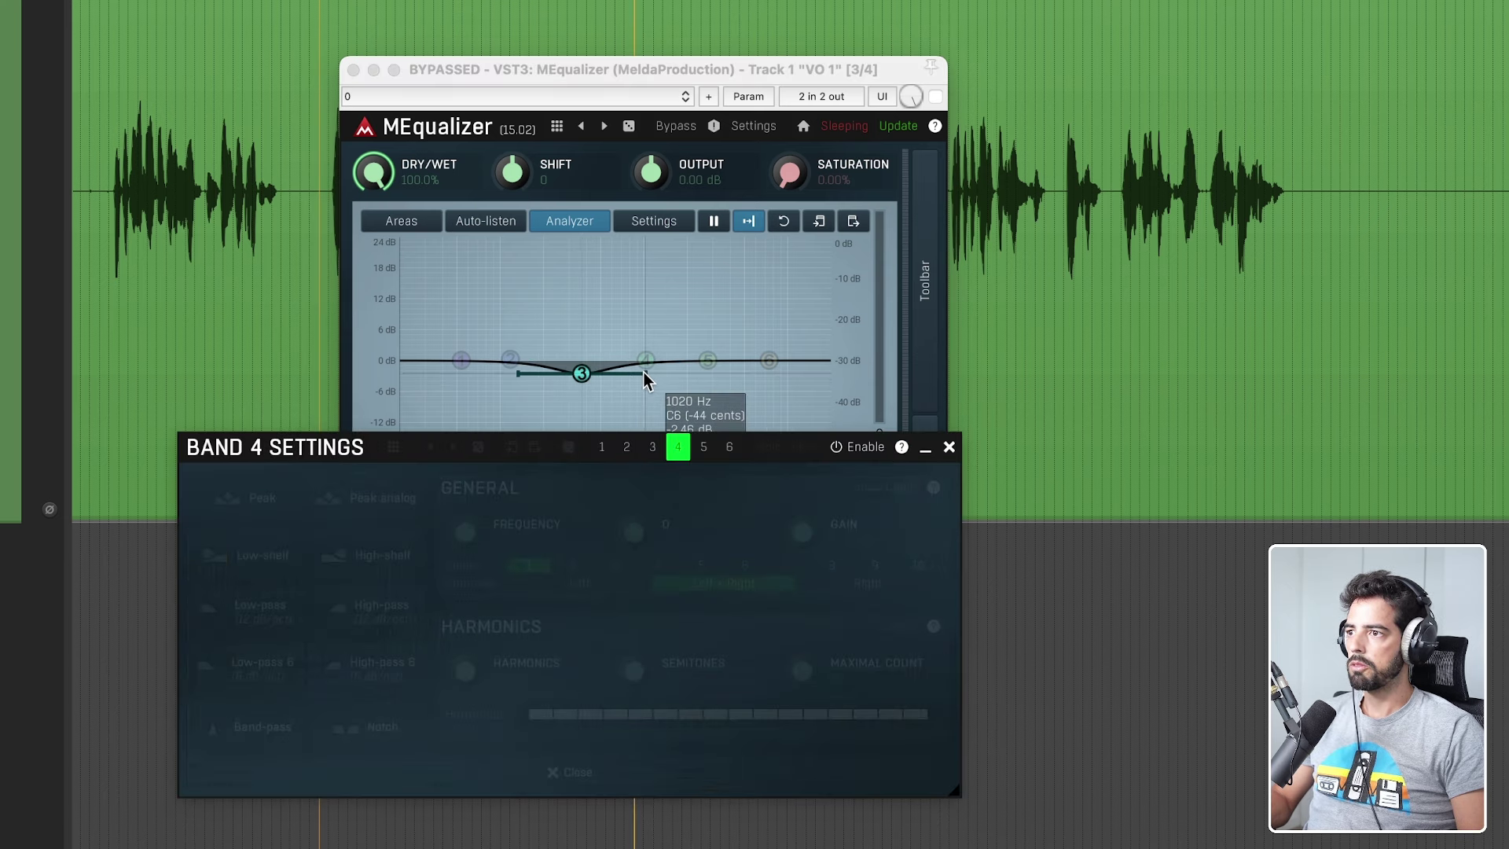
left_click_drag(640, 376, 613, 374)
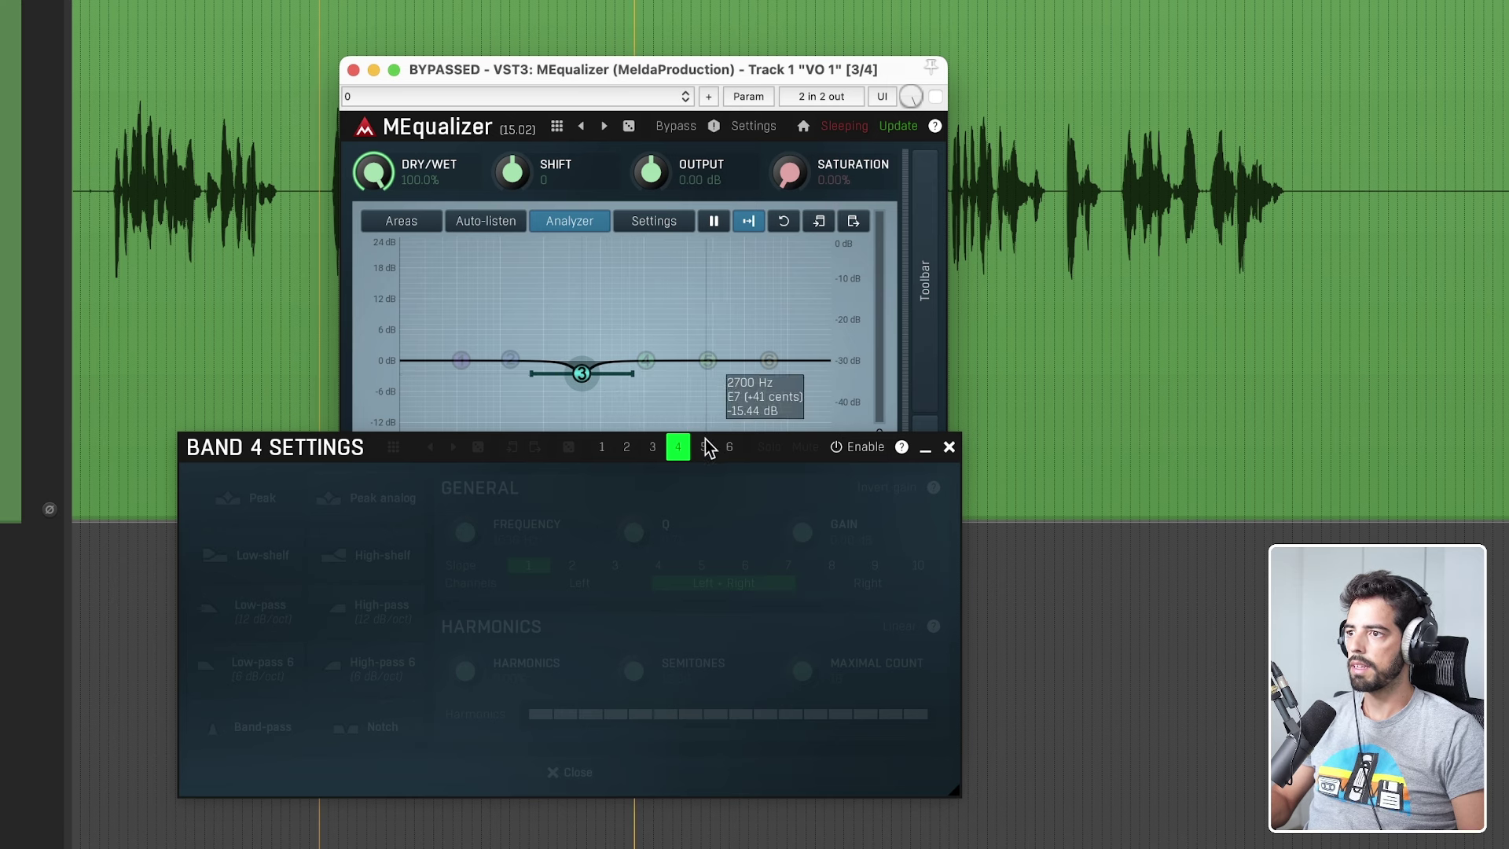
Step: In the band 3 settings, move the band to 299 Hz and change its filter to a 12 dB/oct high-pass
left_click(652, 448)
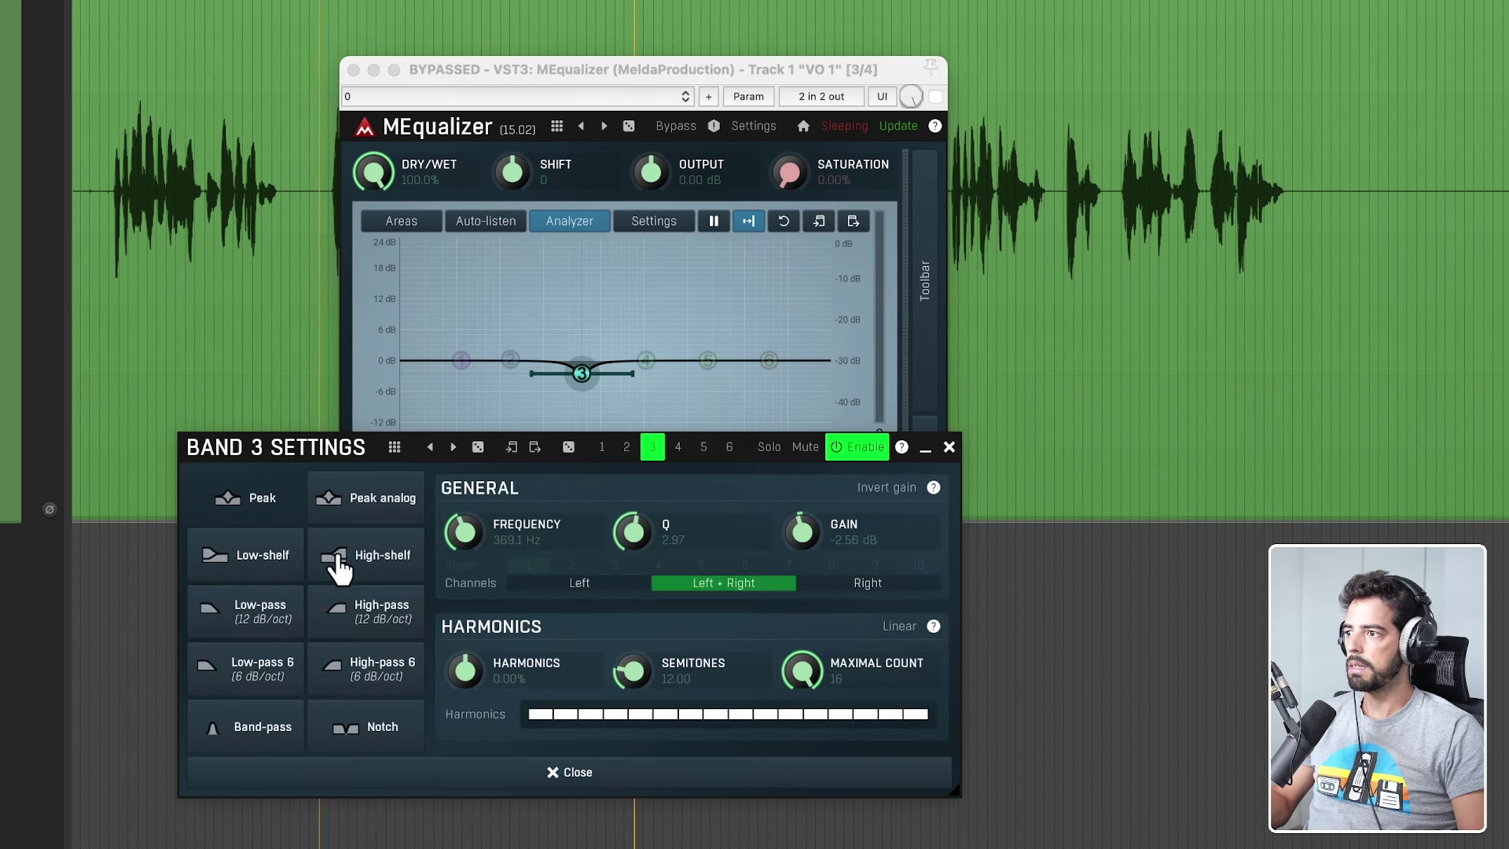
left_click_drag(582, 374, 573, 386)
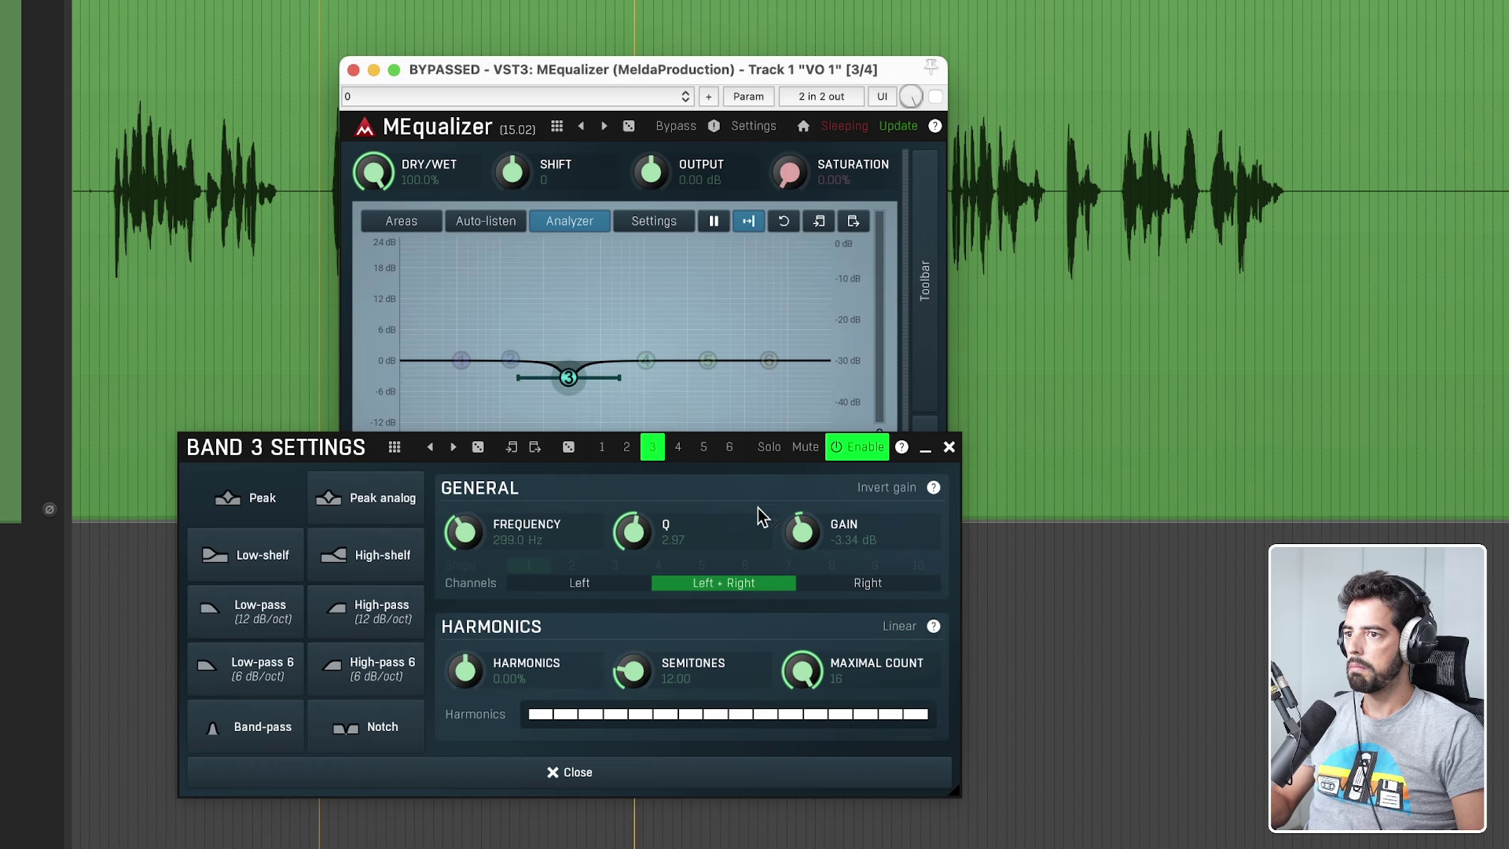
left_click(370, 617)
left_click(926, 448)
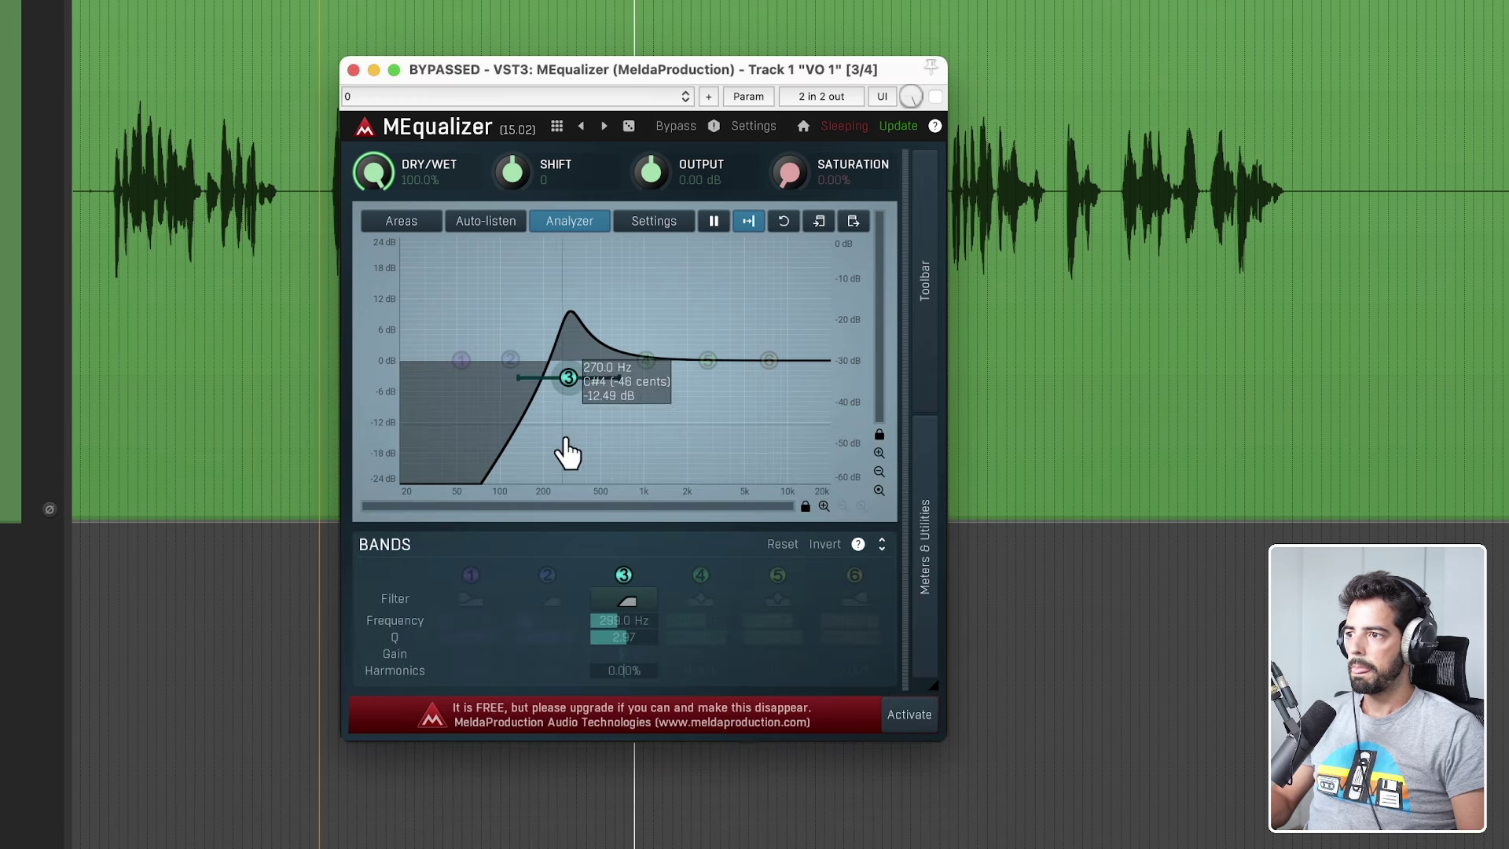
Step: Reopen band 3's filter settings from the Bands section to view the shape and slope options, and close them
left_click(629, 599)
left_click(949, 448)
left_click(637, 599)
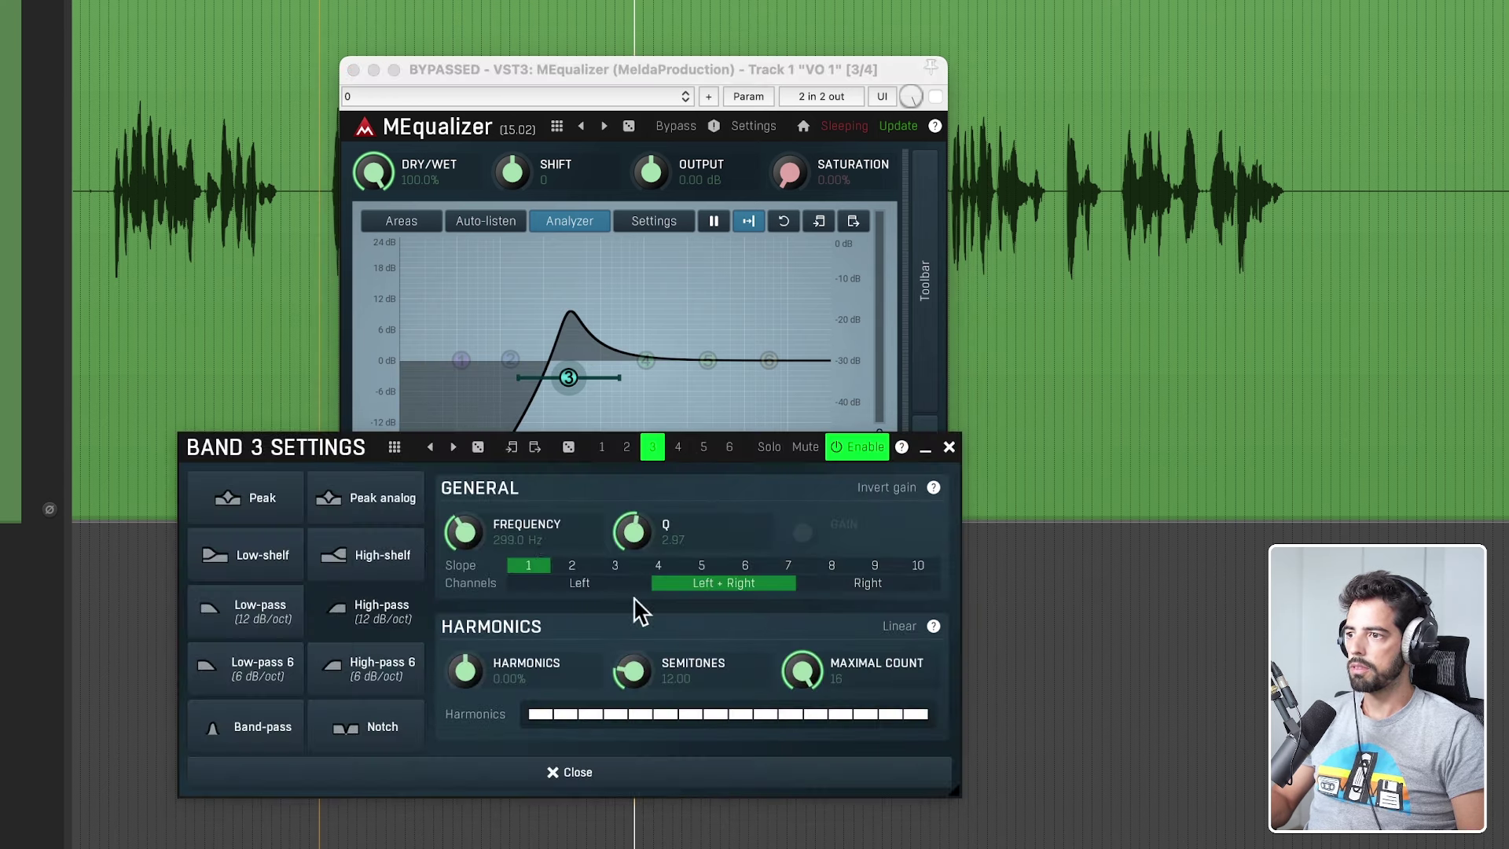
left_click(948, 446)
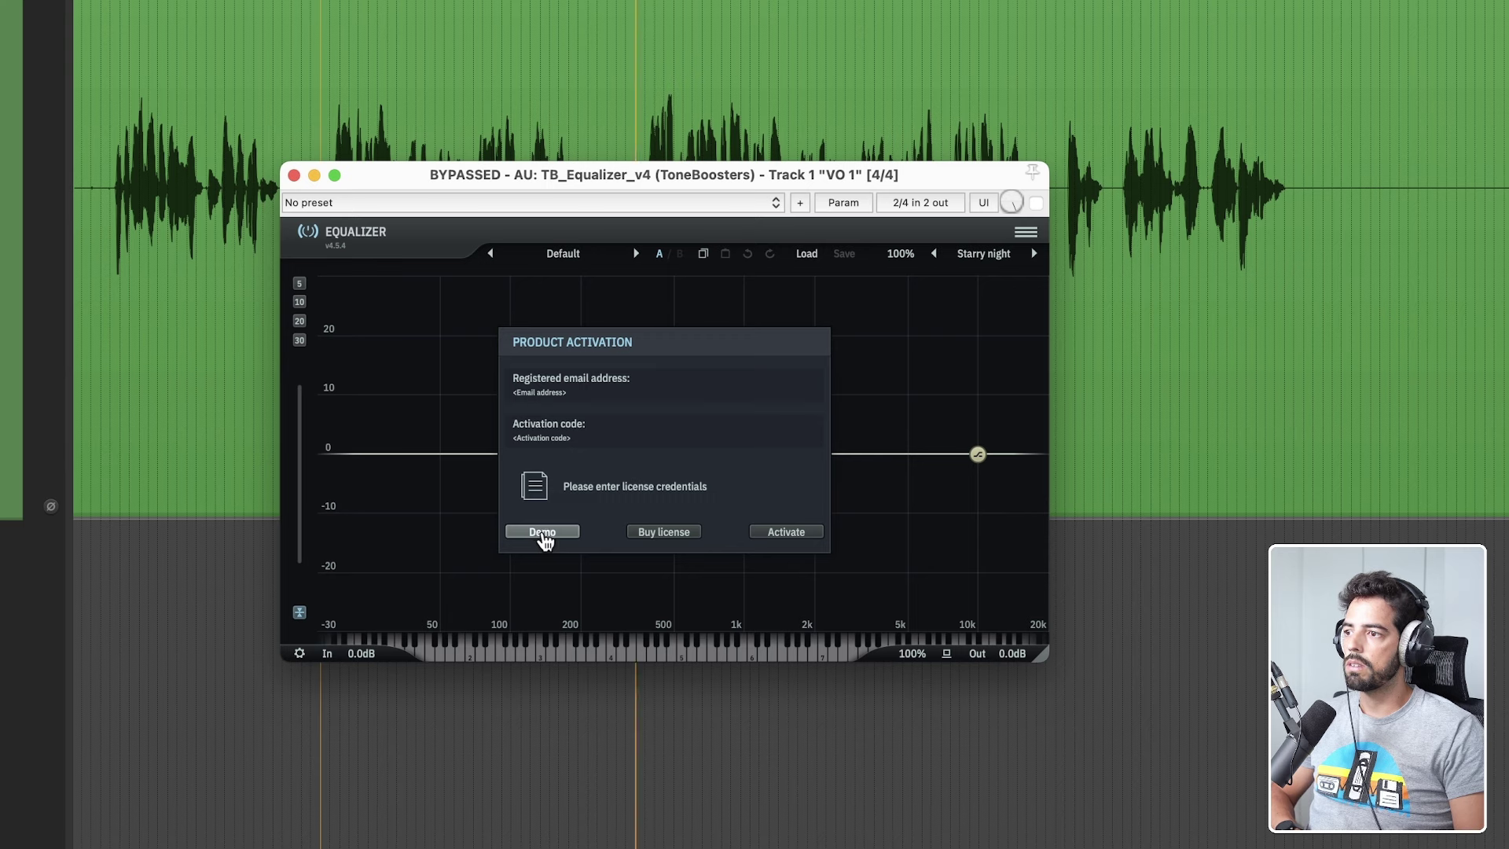
Step: Continue TB Equalizer in demo mode and delete all four default bands together
left_click(543, 532)
left_click_drag(427, 404, 987, 519)
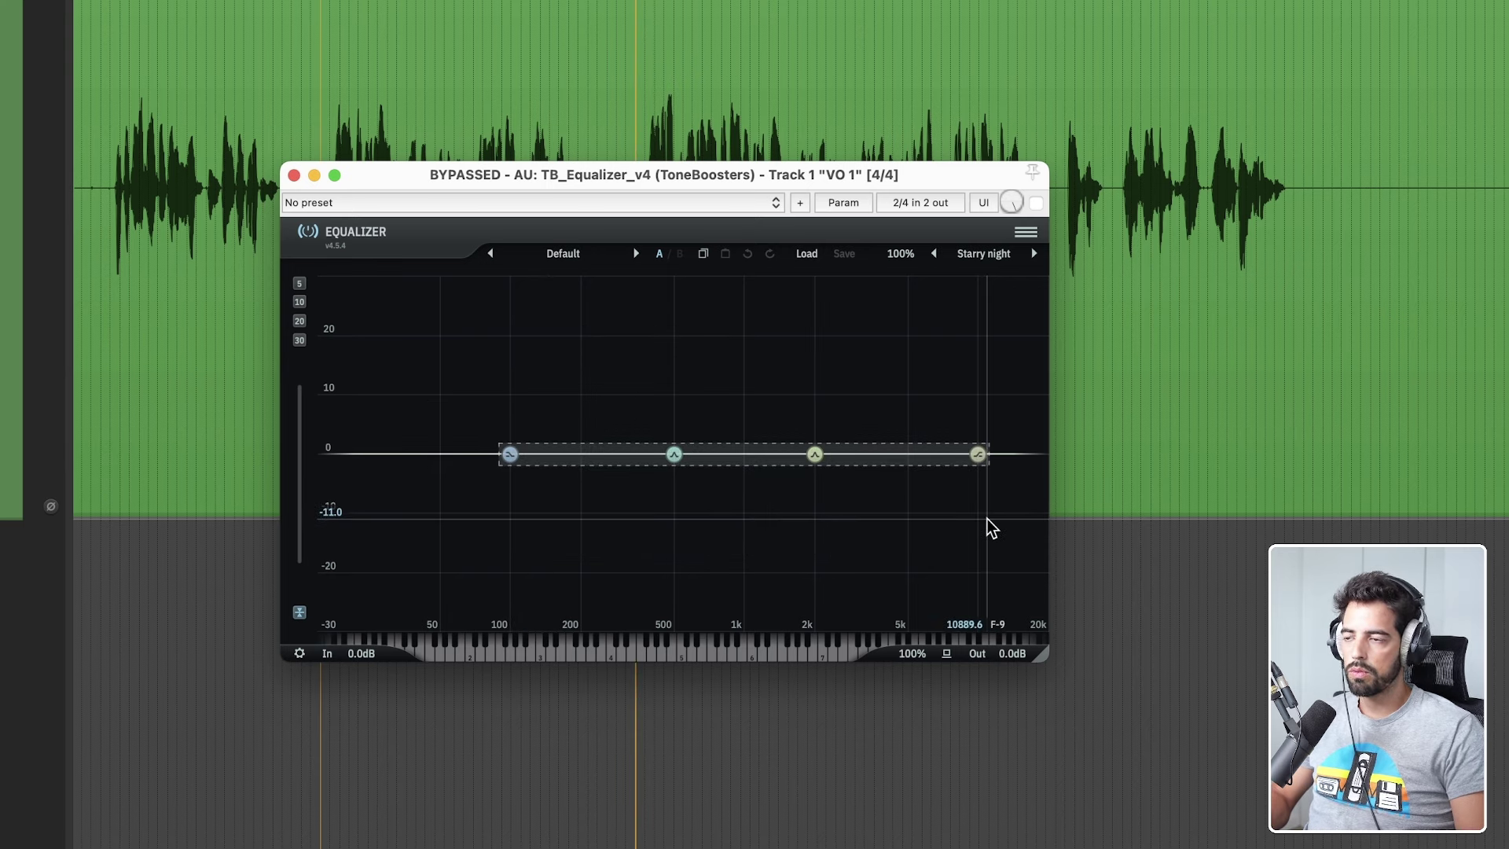
key("Delete")
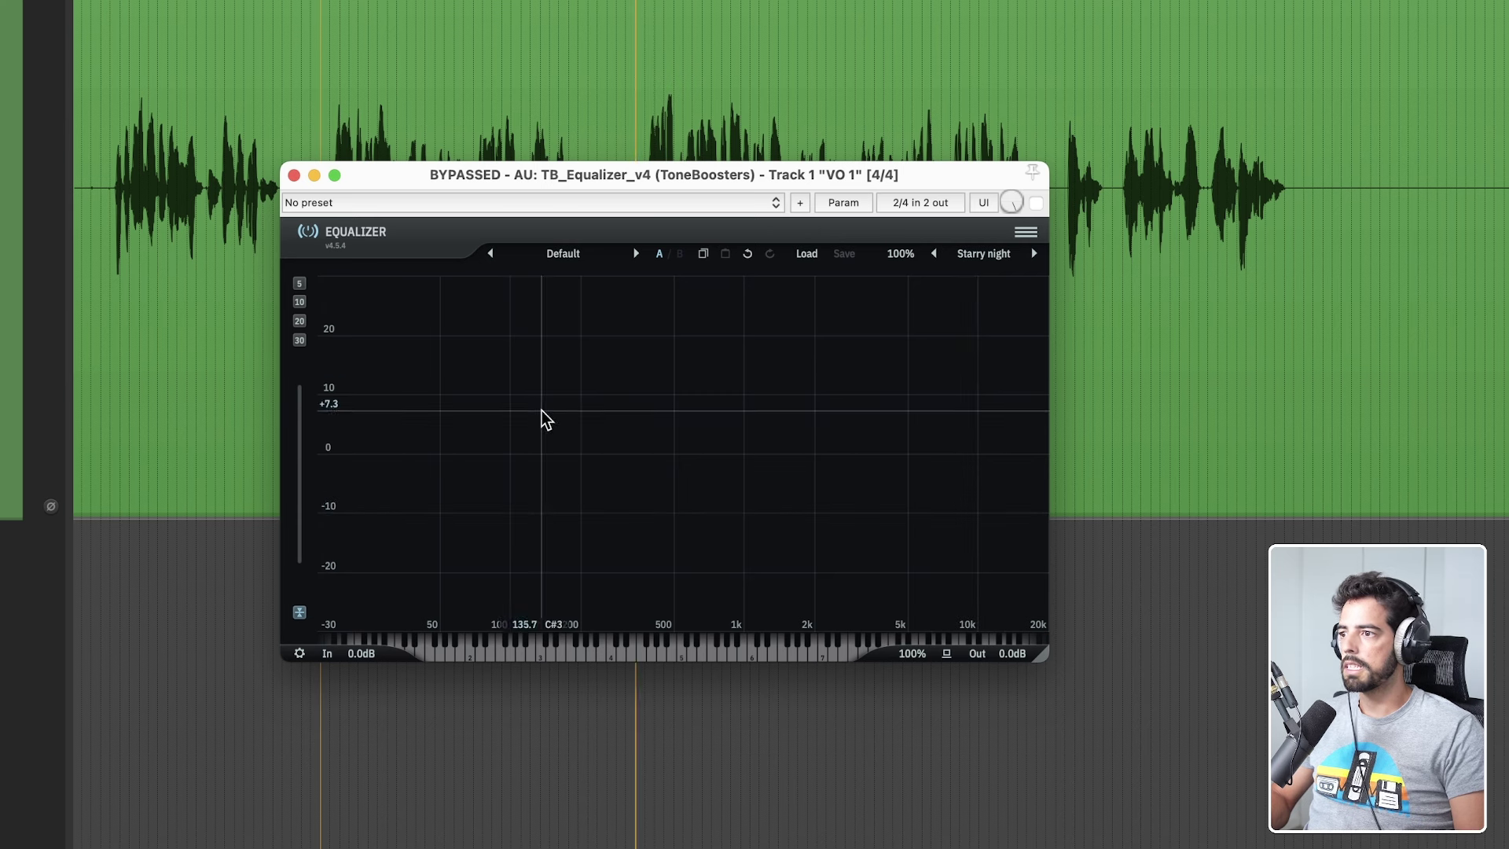
Step: Add a 153 Hz bell at 8.8 dB, a 1455 Hz bell at 3.7 dB, a cut between them, and a fourth band raised into a boost
double_click(553, 401)
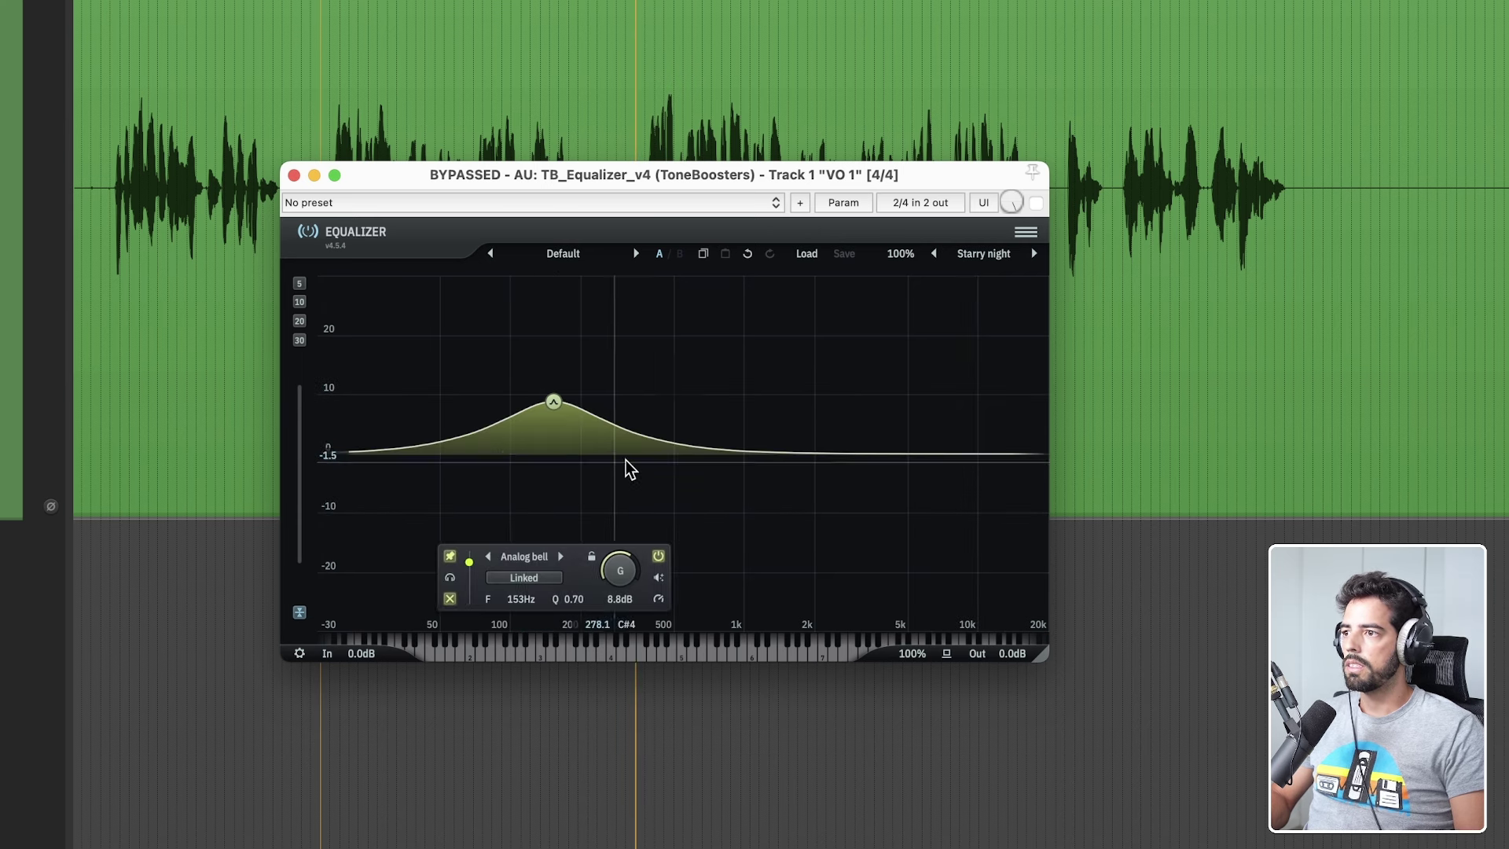
double_click(683, 474)
double_click(782, 431)
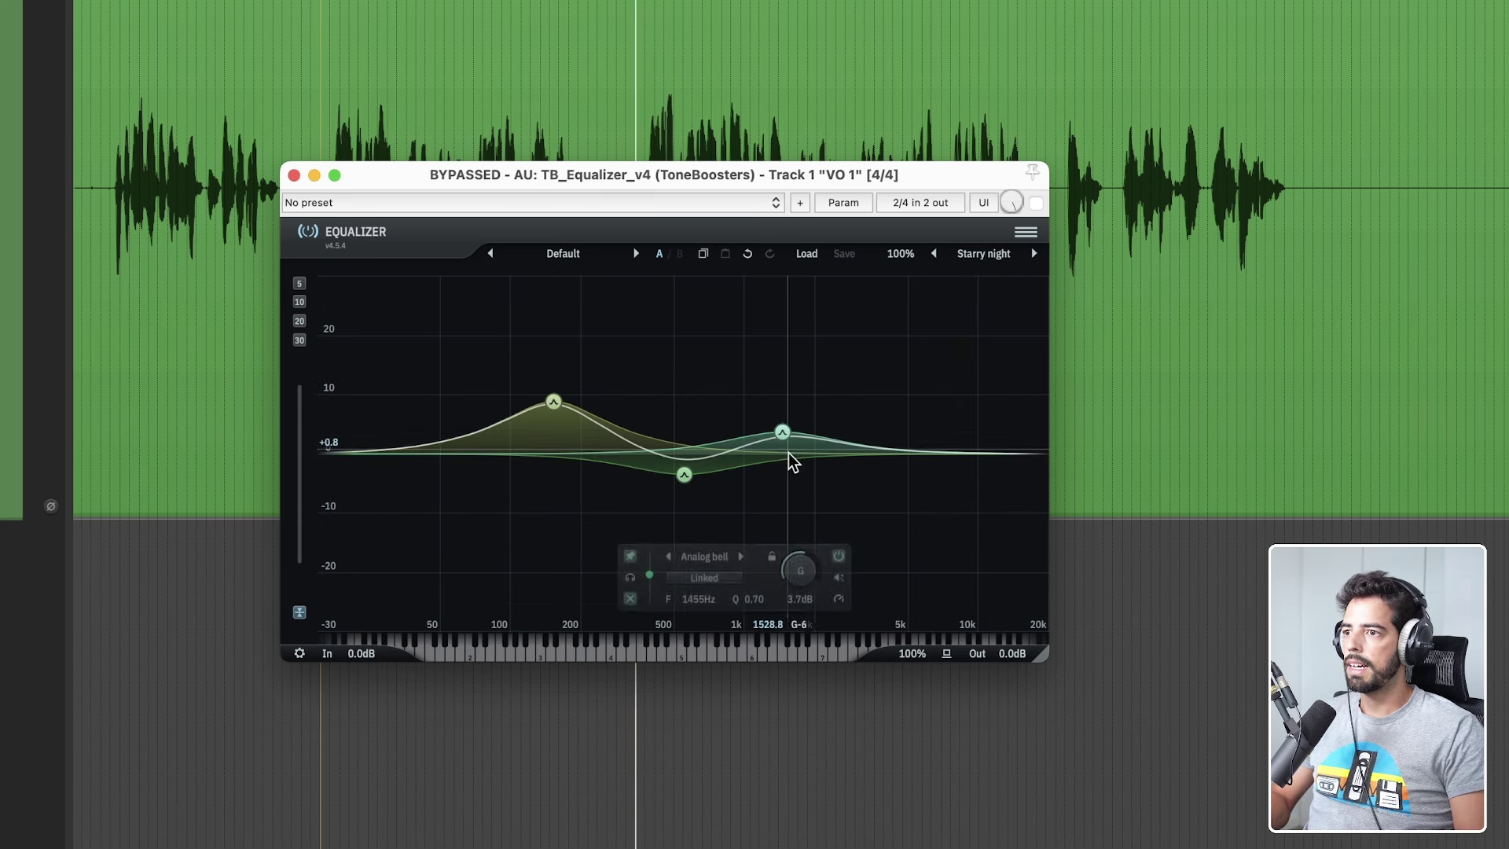
double_click(865, 481)
left_click_drag(864, 474, 887, 420)
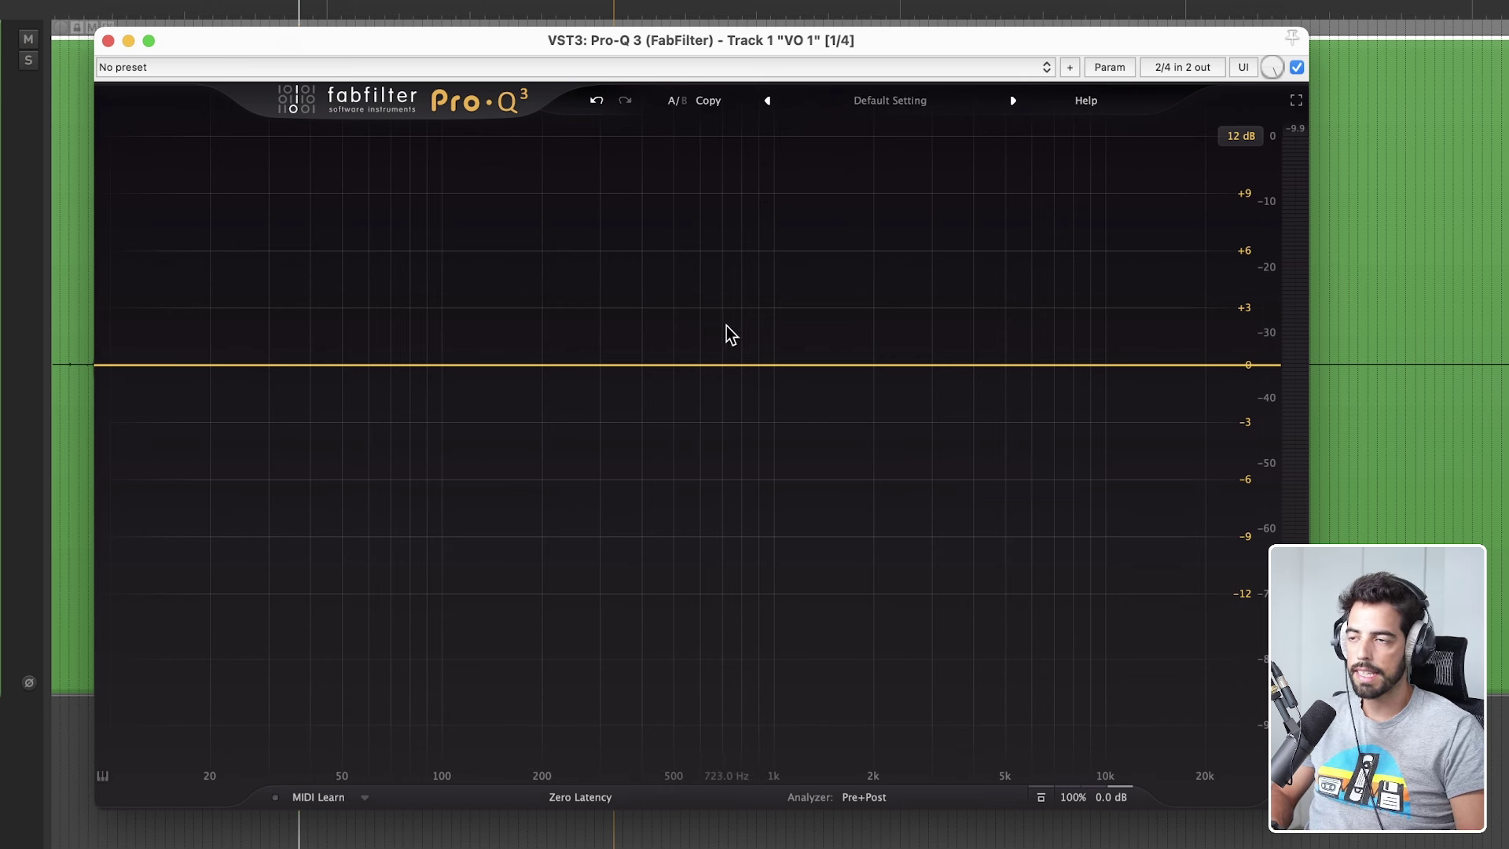
Step: Play the track in Pro-Q 3 and audition the bell at about 4927 Hz in solo, sweeping it higher and adjusting its parameters
key("space")
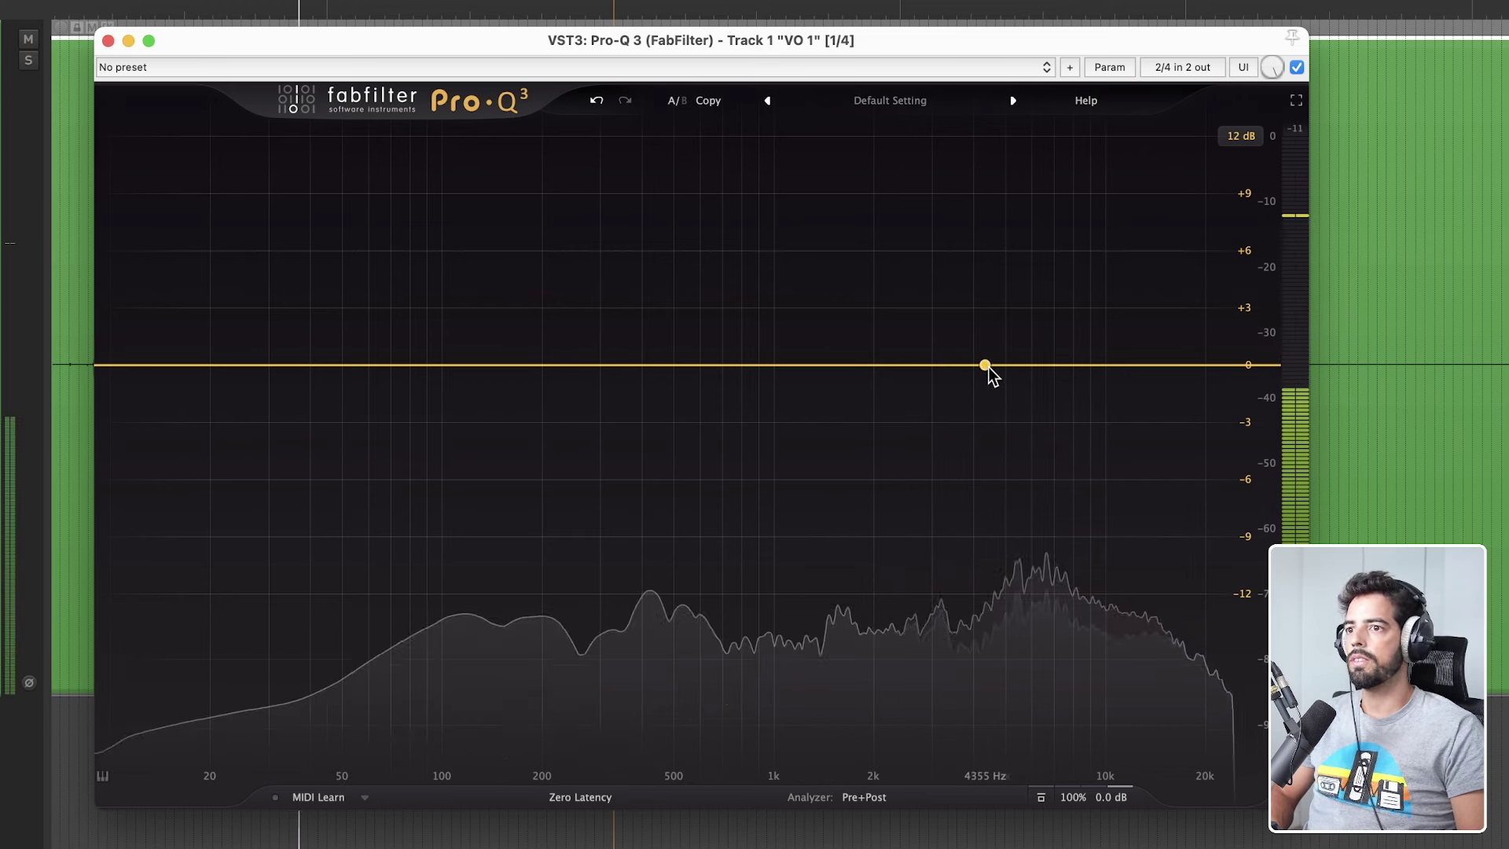
left_click(1032, 306)
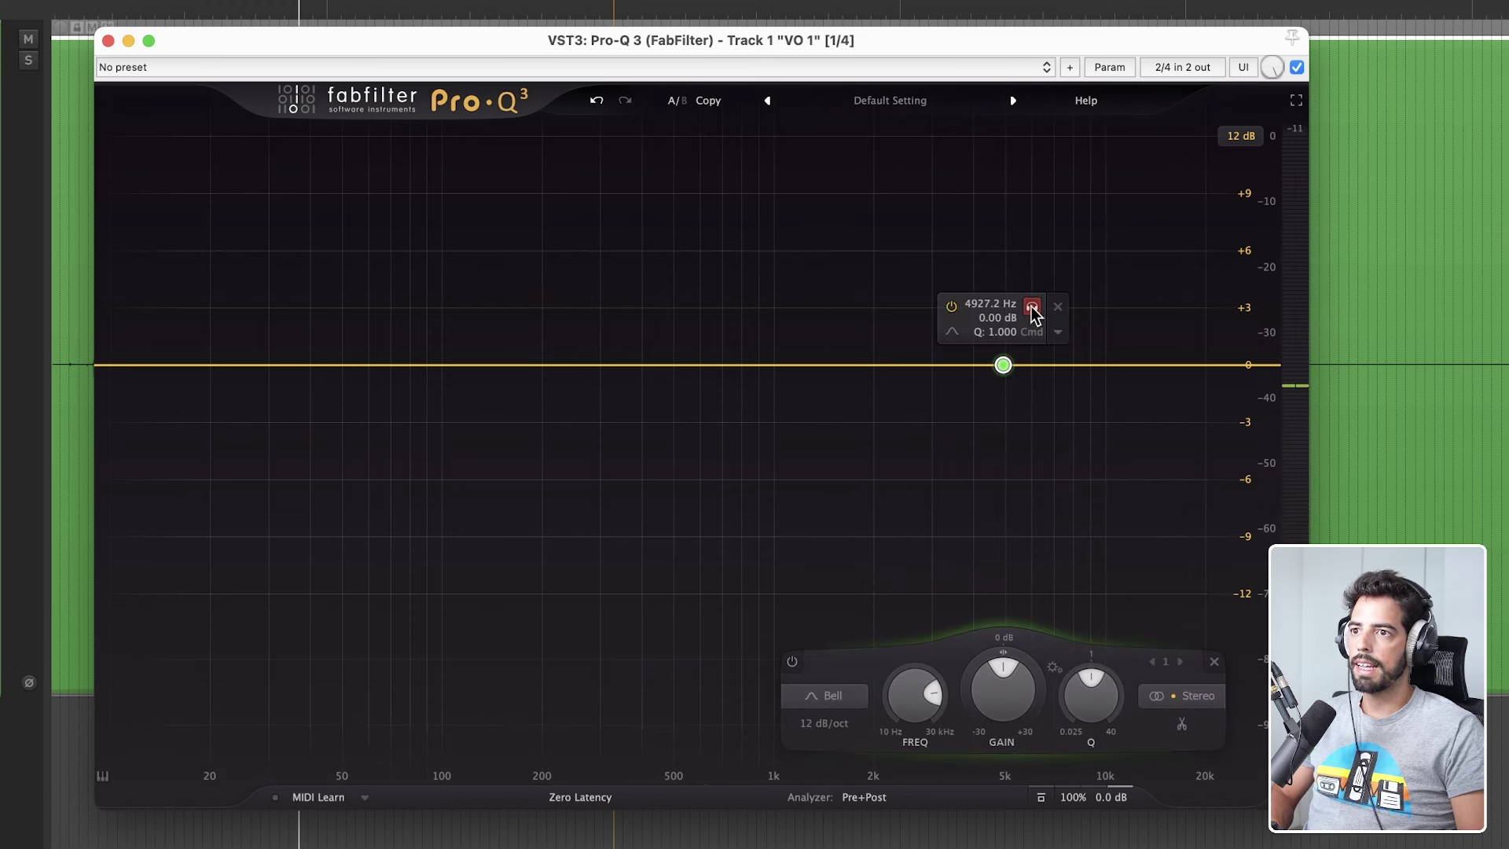
left_click_drag(1036, 311, 1093, 329)
left_click_drag(1036, 683, 1036, 718)
left_click_drag(1031, 660, 1003, 759)
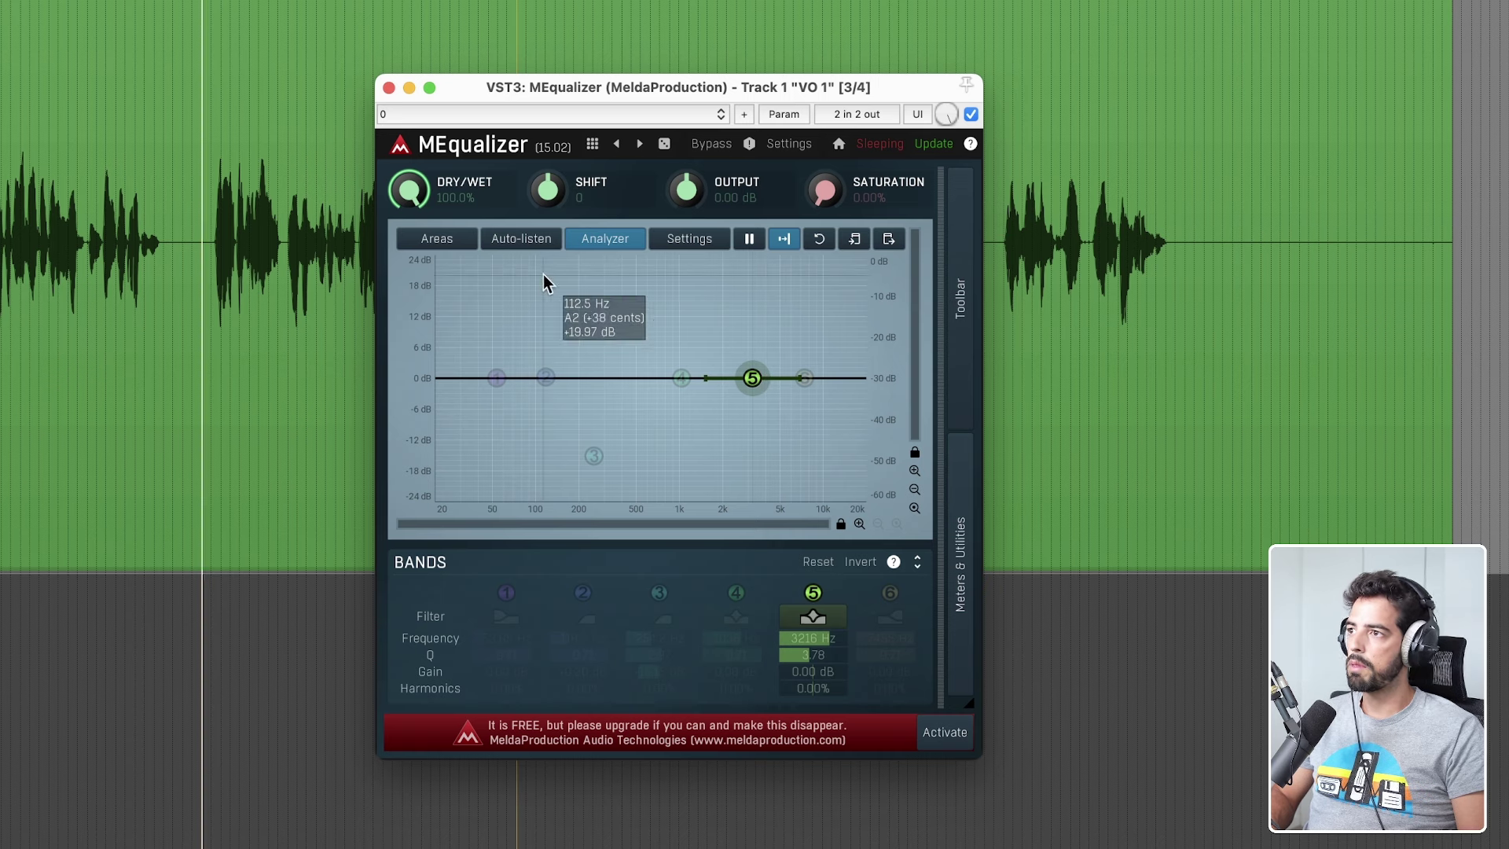
Step: Enable Auto-listen in MEqualizer
left_click(522, 240)
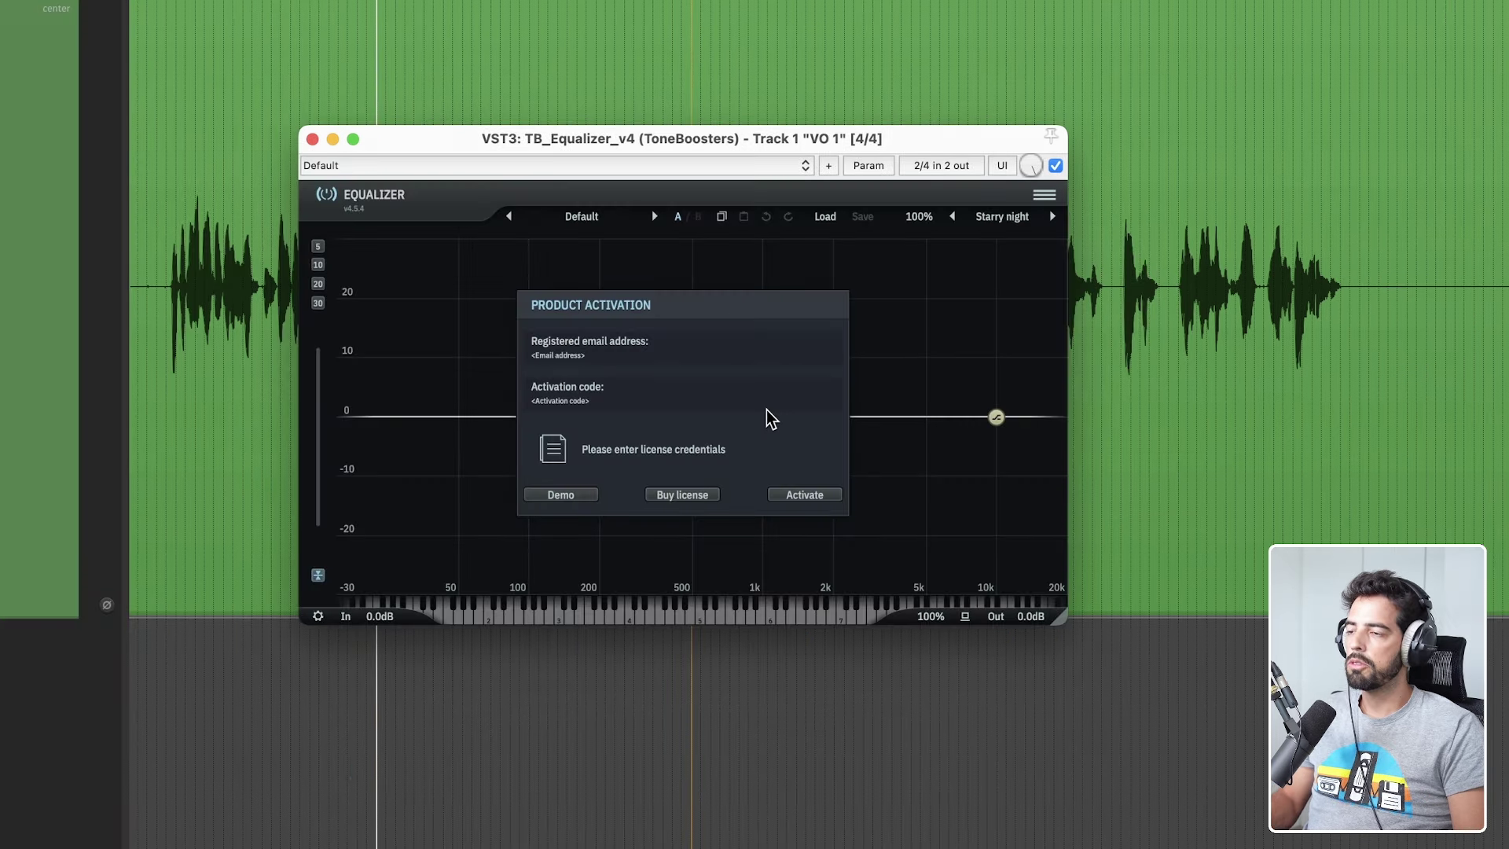
Step: Continue TB Equalizer in demo mode and audition a soloed analog bell, moving it to 6763 Hz with a Q of 4.51 and a gain cut
left_click(567, 498)
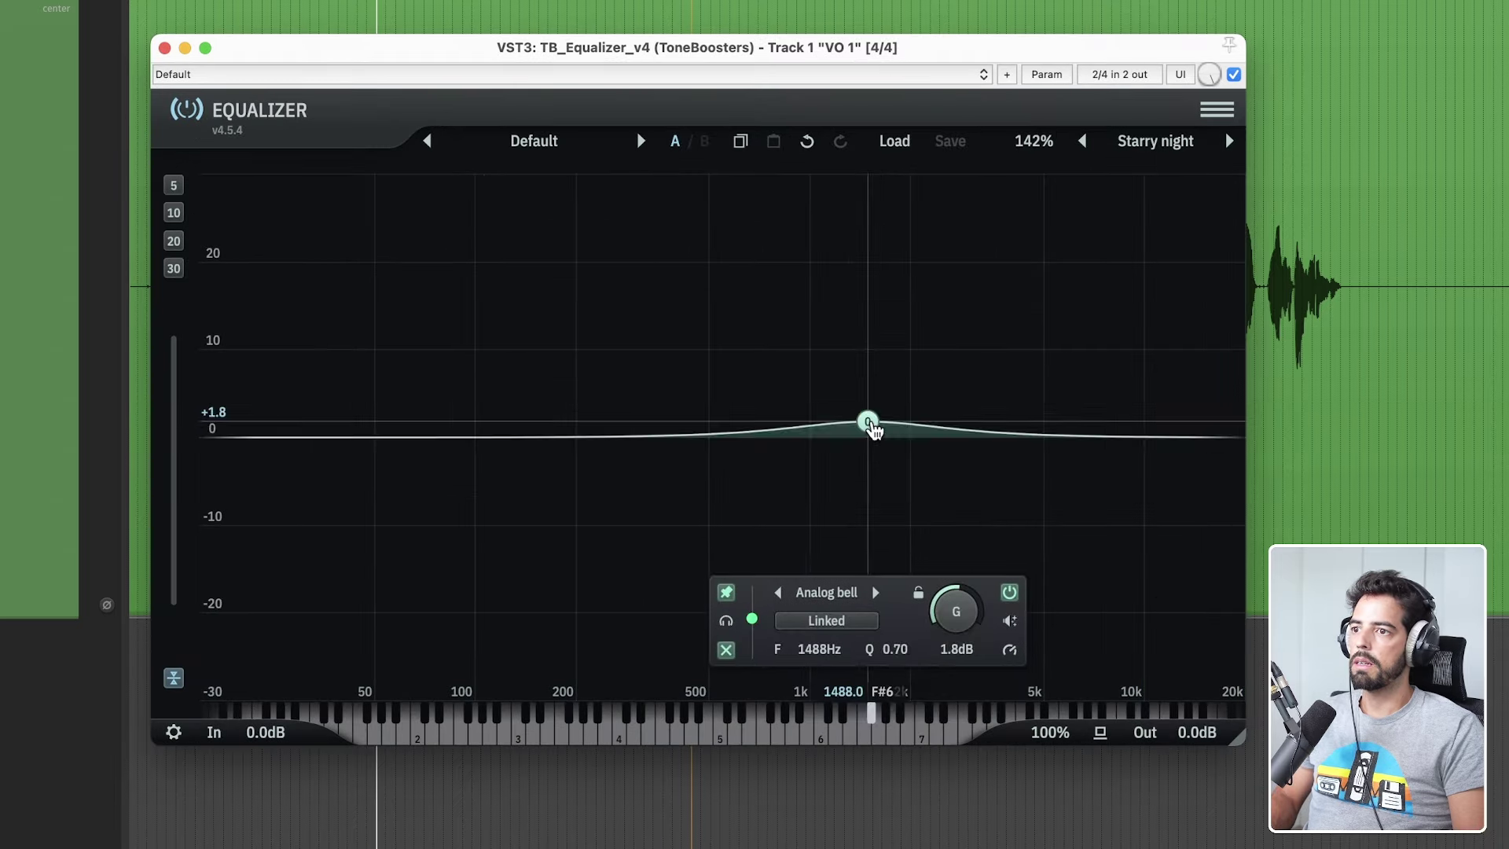
left_click_drag(870, 425, 944, 445)
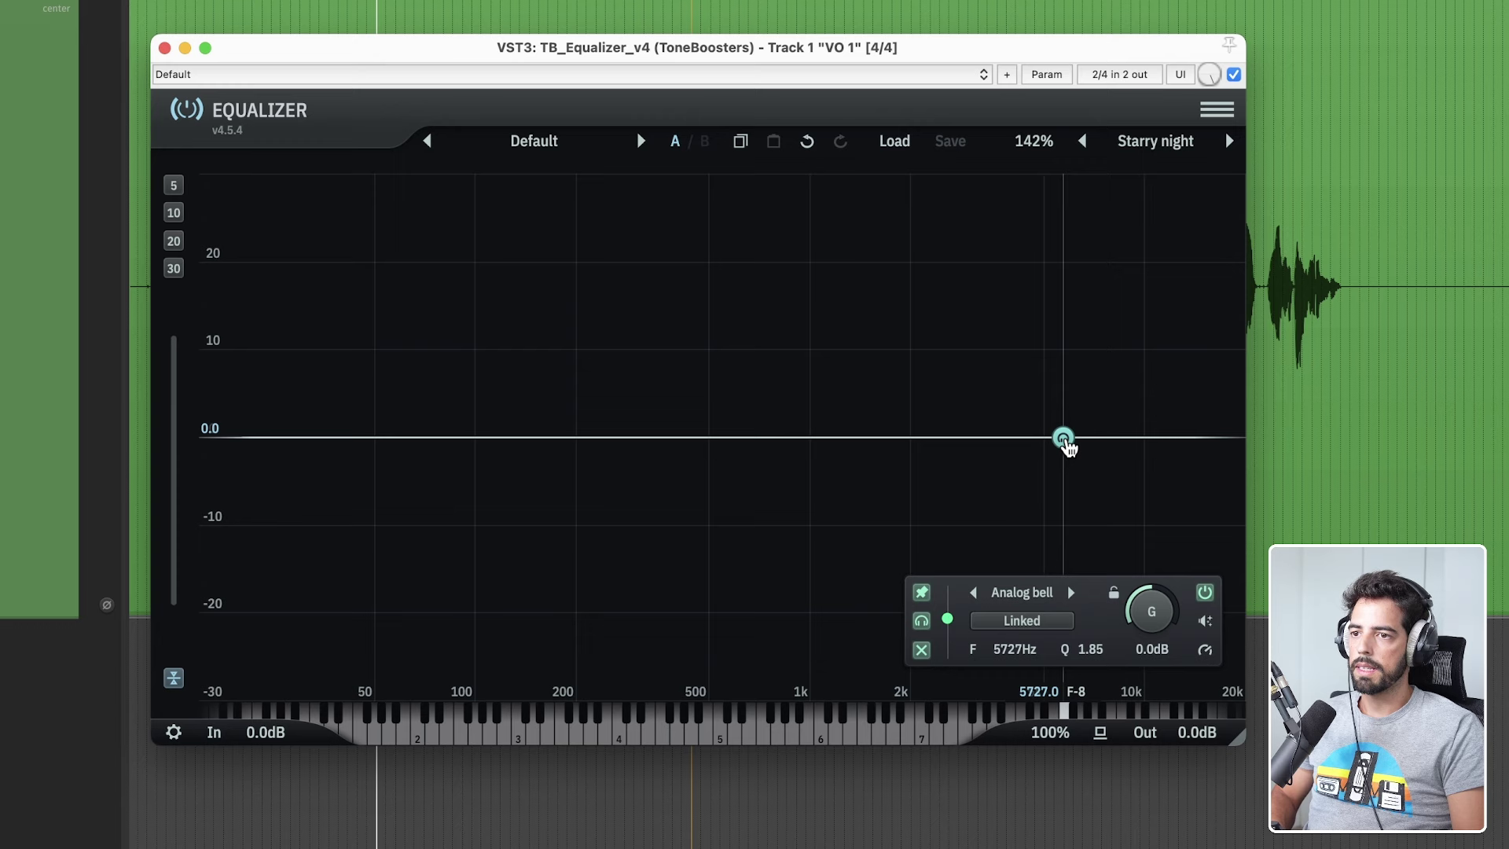
left_click_drag(1066, 440, 1094, 446)
key("space")
left_click_drag(1168, 657, 1169, 653)
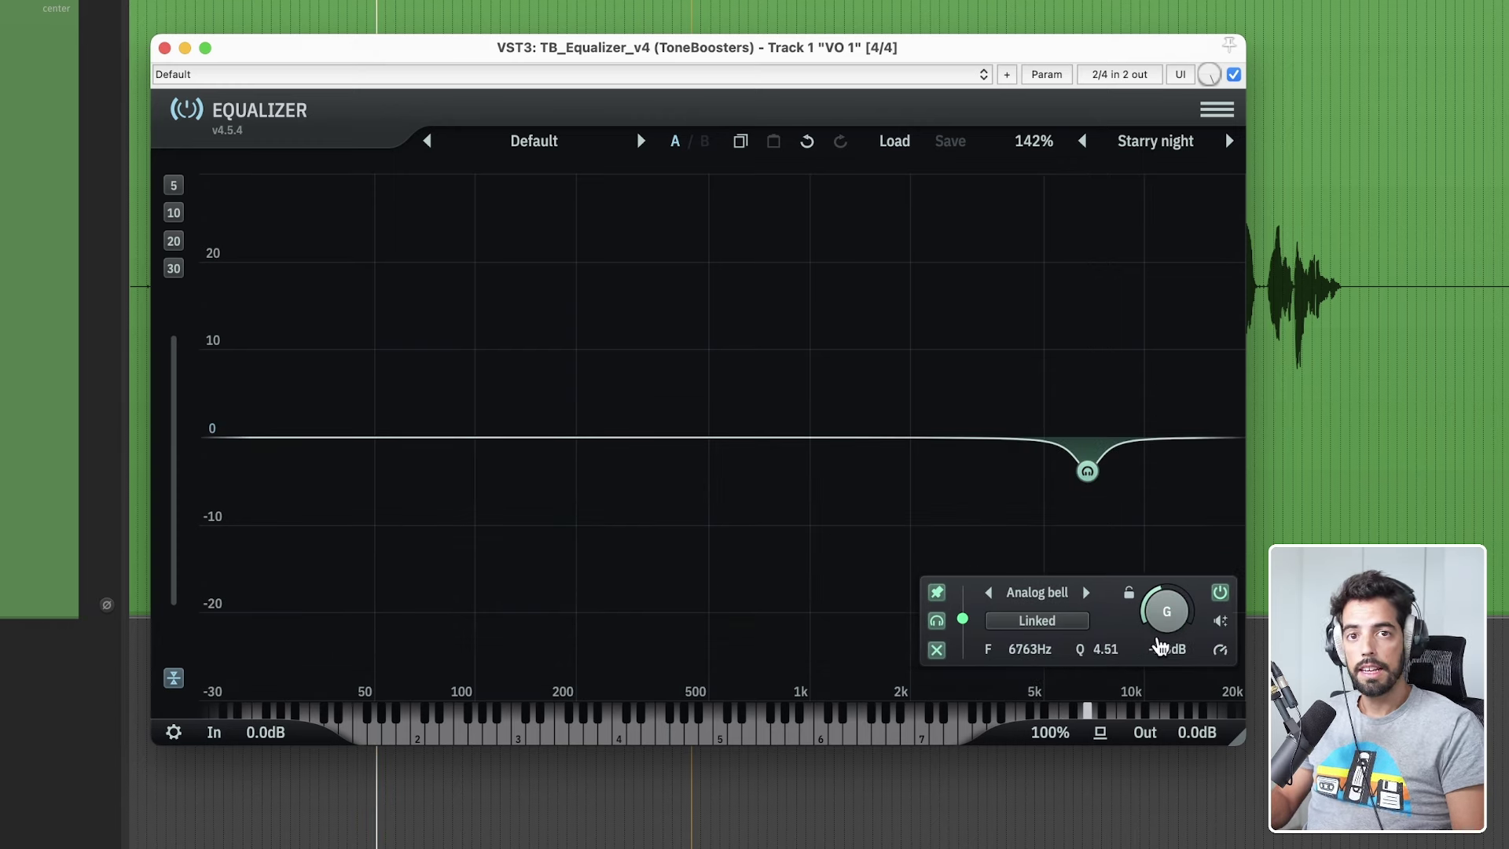